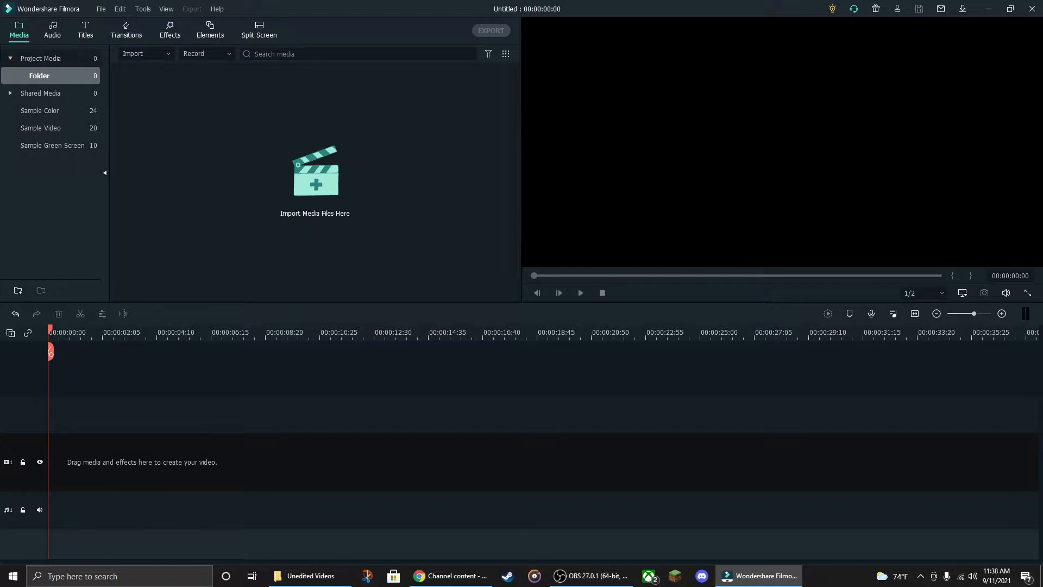
Place the VID_20210911_113846 video on the first video track, matching the project settings to the media at 3840 x 3104, 23fps.
drag(223, 108, 61, 484)
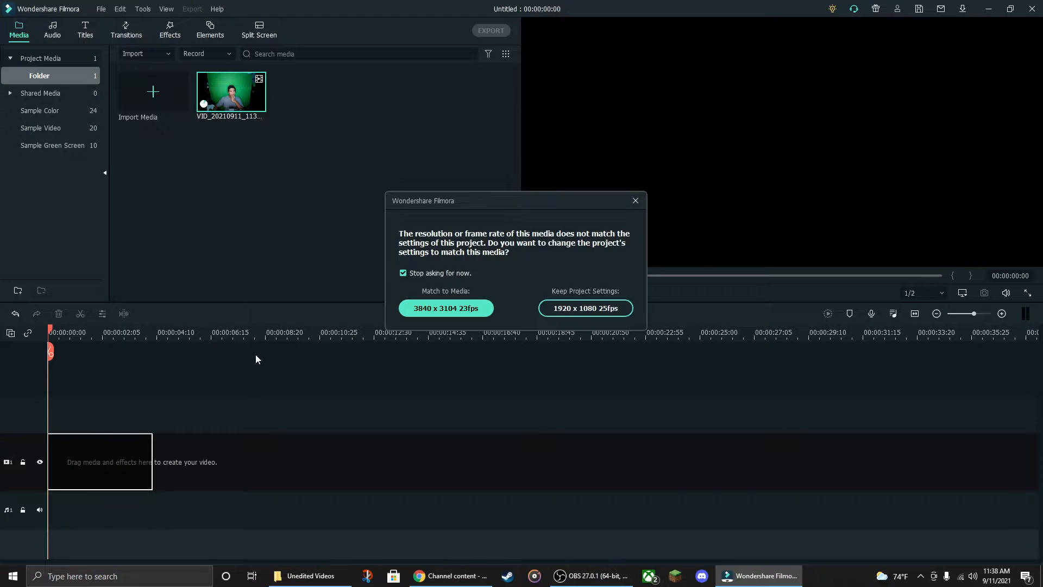
click(473, 313)
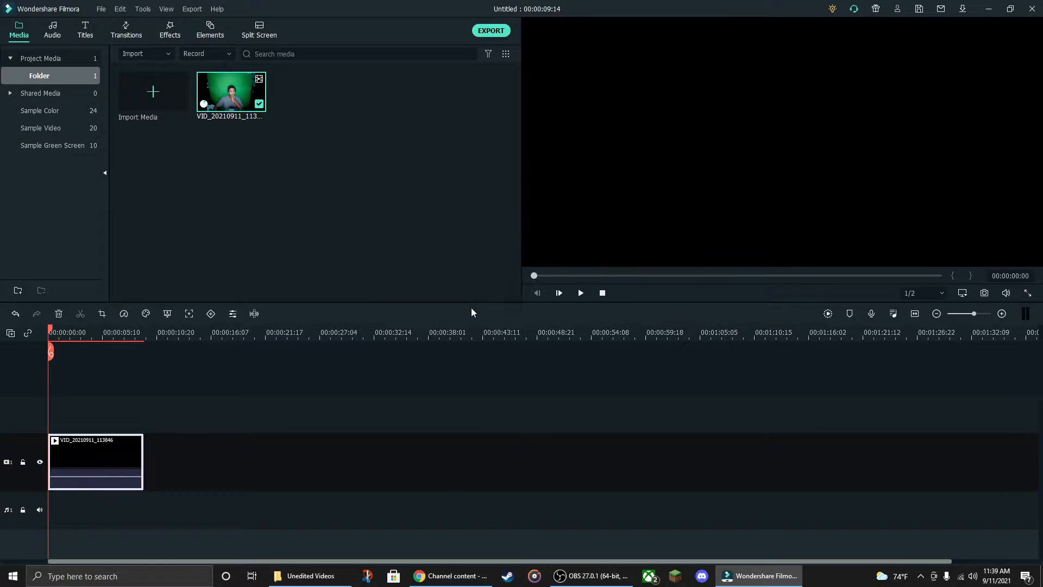
Go to the frame at 00:00:08:12, where the person poses with hand on chin, and take a snapshot of it.
click(133, 336)
mouse_move(136, 338)
mouse_down()
mouse_move(83, 345)
mouse_move(138, 355)
mouse_up()
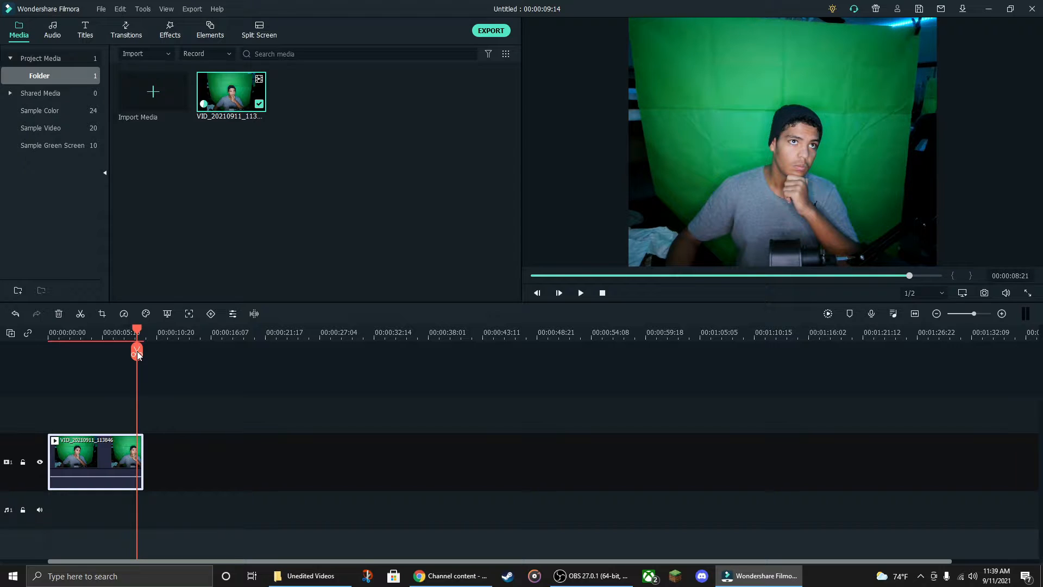
click(534, 296)
click(535, 296)
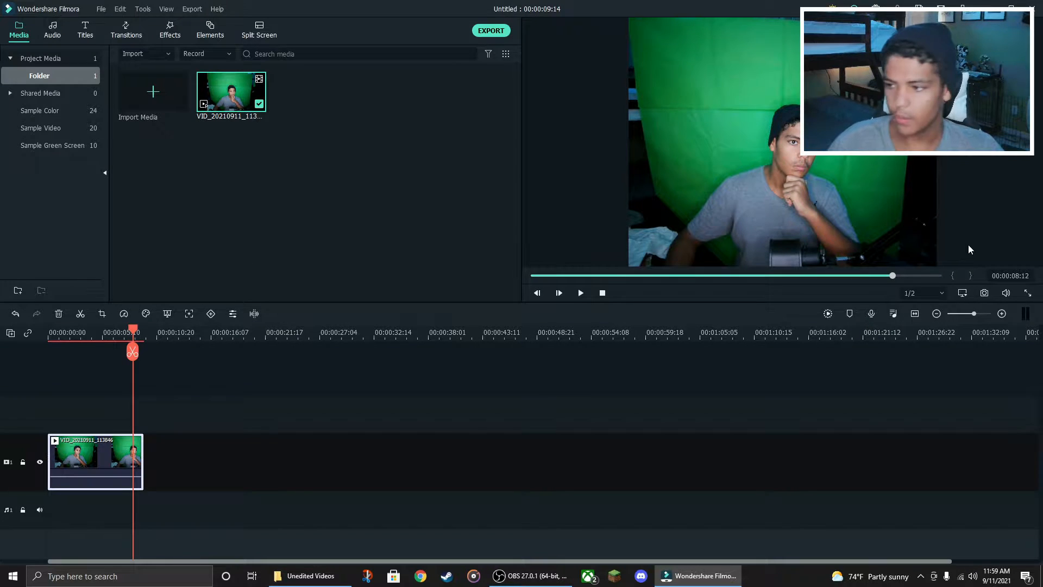
click(984, 294)
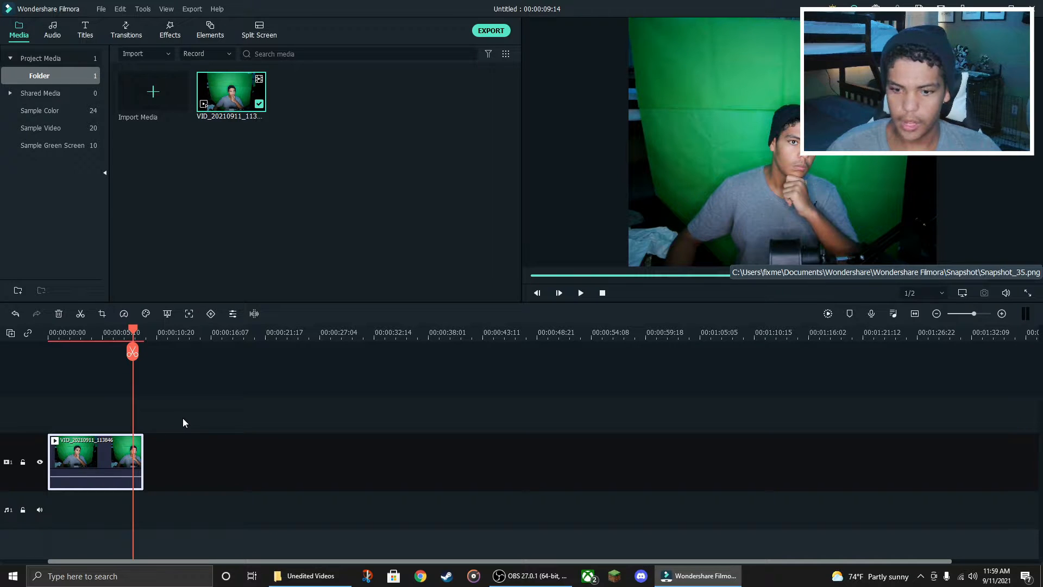
Delete the video clip from the timeline and put the Snapshot_35 image at the start of the same track.
right_click(113, 444)
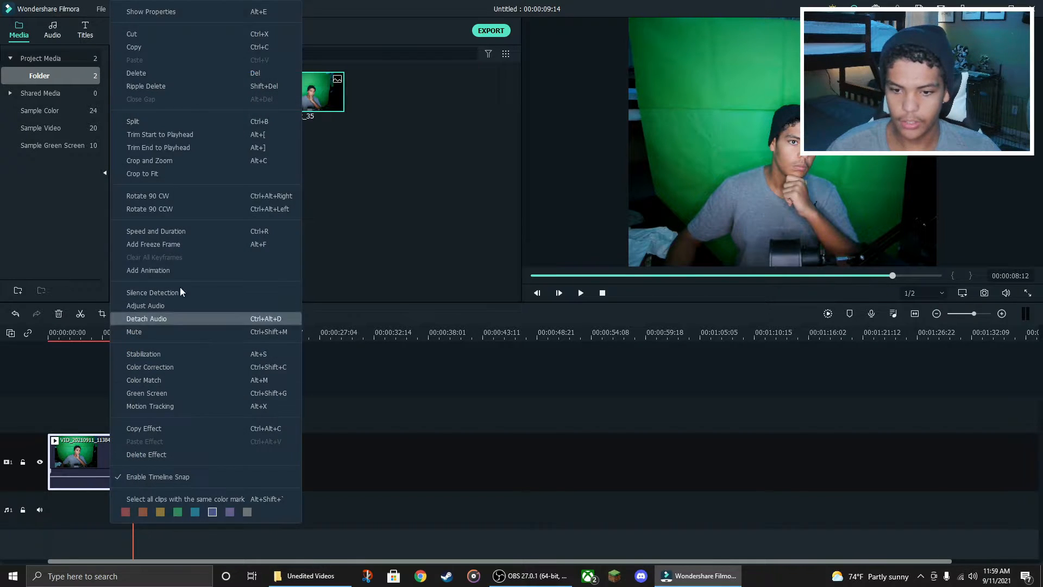
click(179, 73)
drag(298, 111, 119, 441)
Add the AI Portrait effect Human Border above the snapshot on the timeline, accepting the trial use of the paid resource.
click(170, 34)
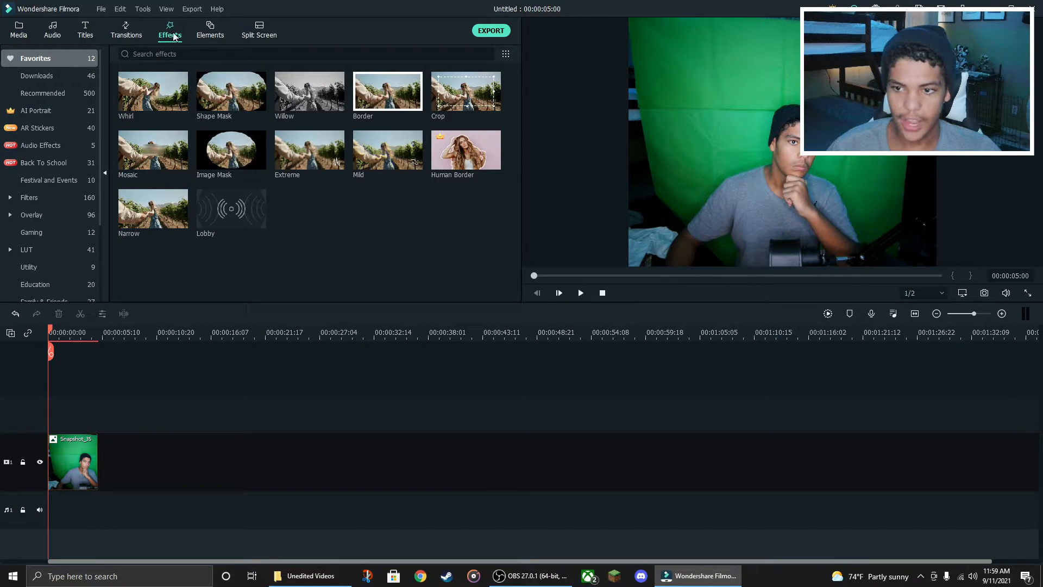
click(36, 111)
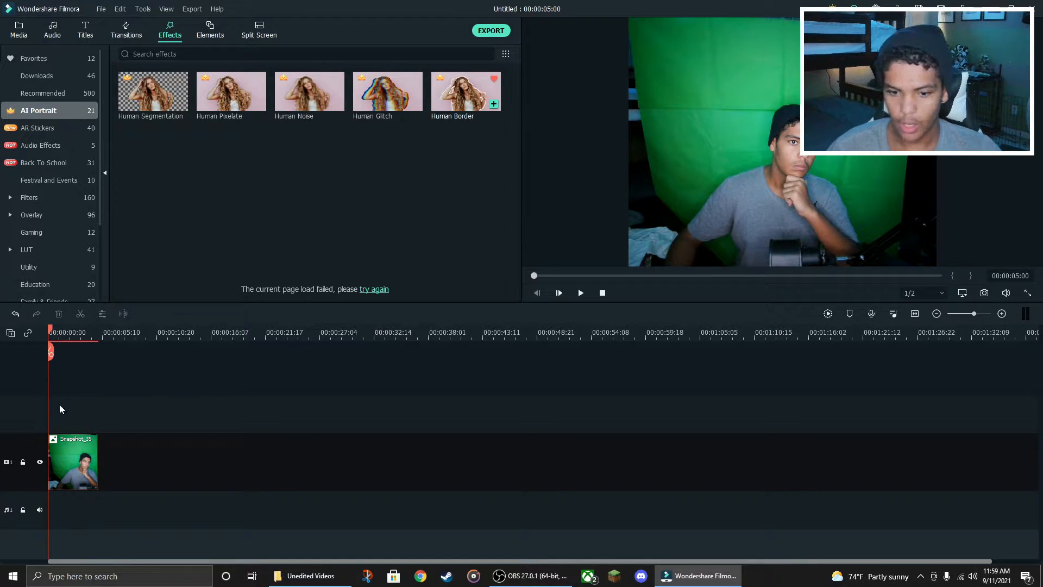
drag(60, 410, 58, 410)
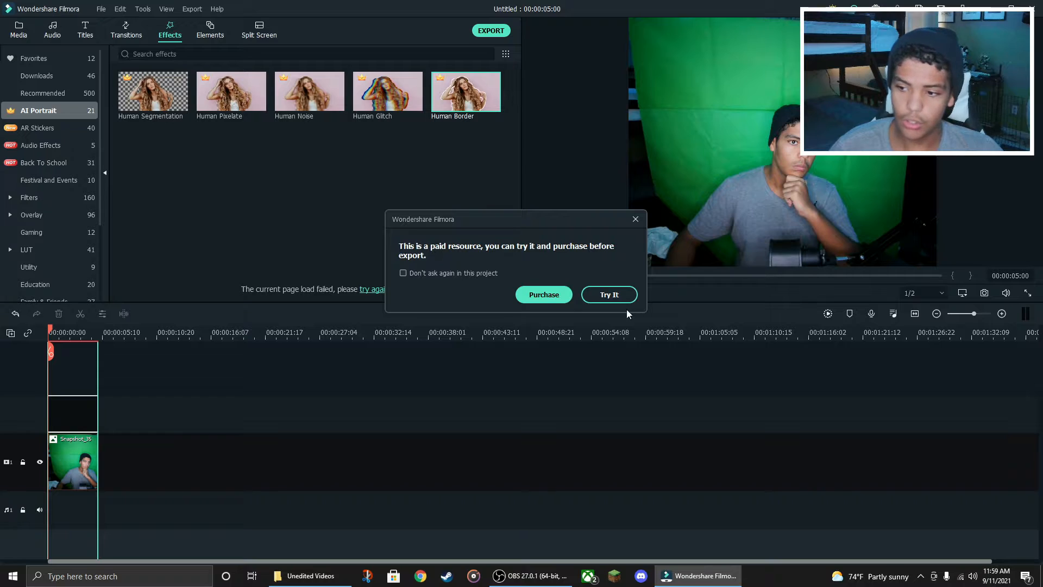
click(607, 295)
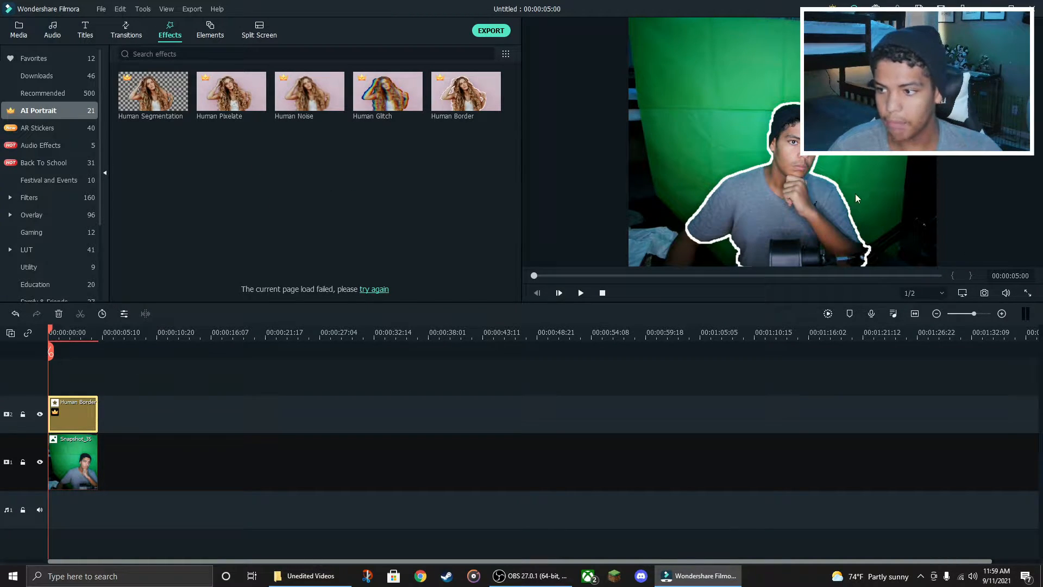
Set the Human Border effect's edge thickness to -2.55 and its size to 3.
double_click(89, 410)
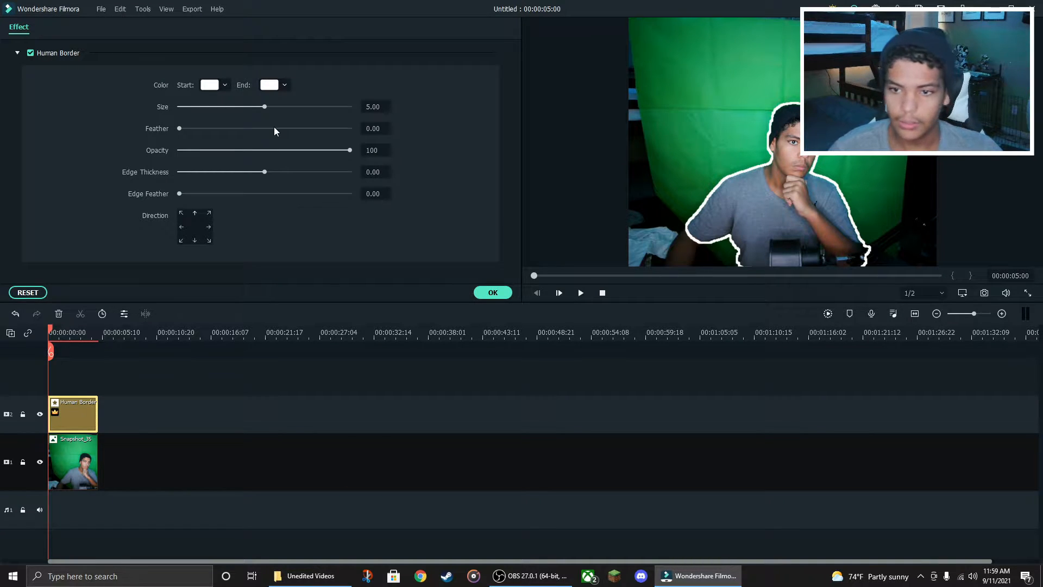
click(262, 172)
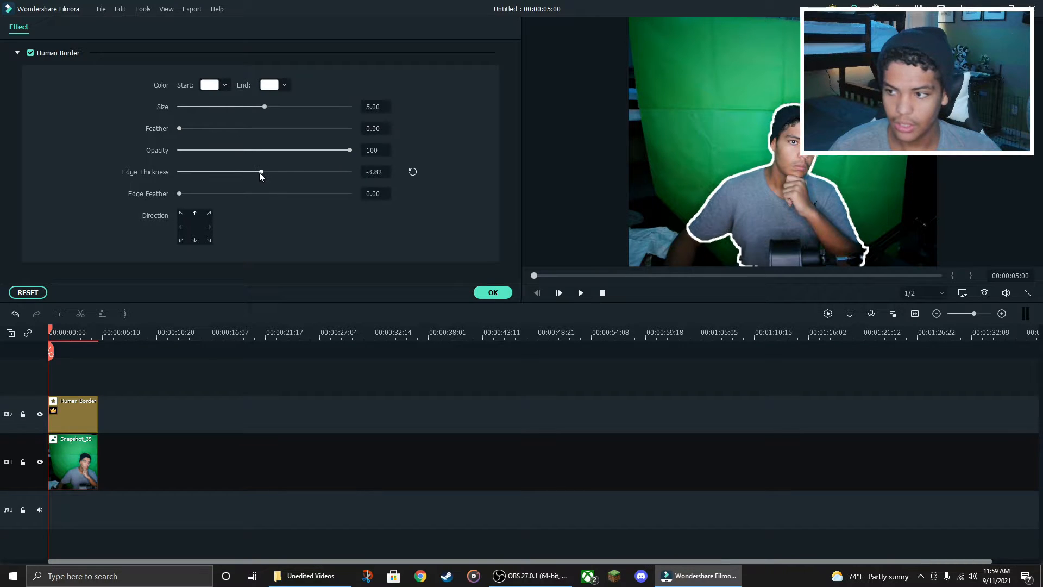
click(263, 174)
click(262, 174)
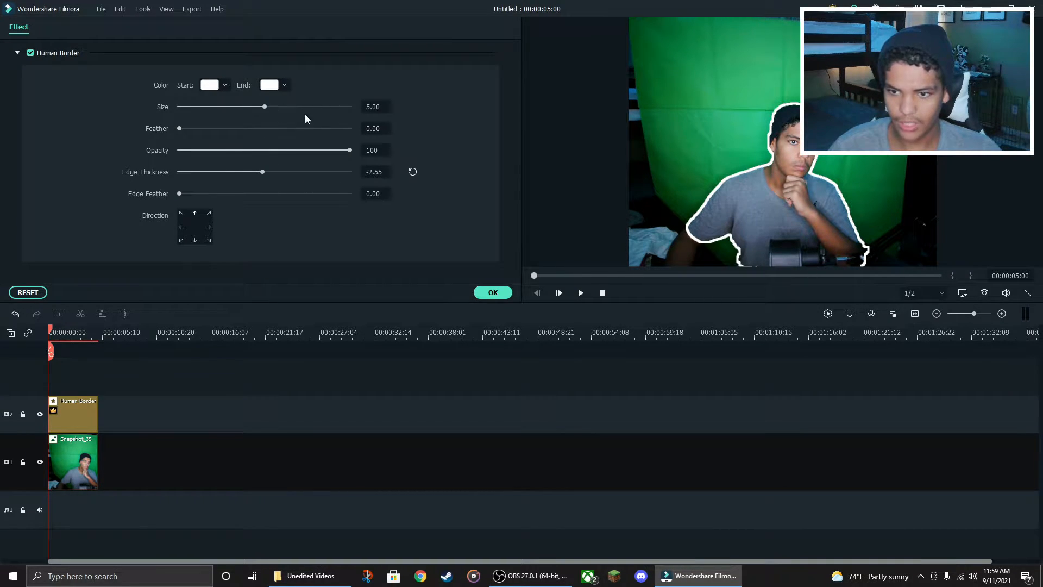
click(378, 108)
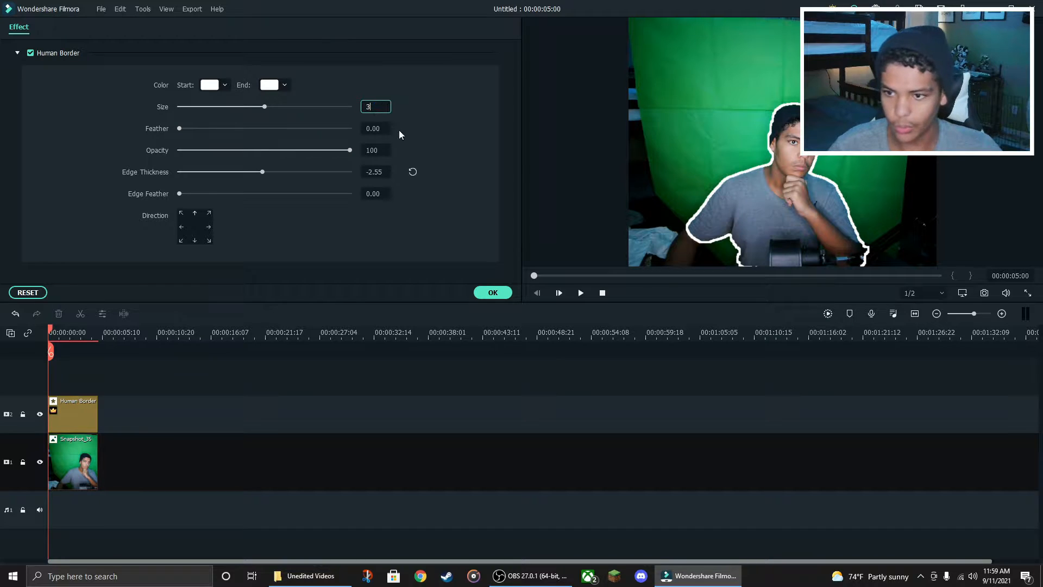
text(3)
key(Return)
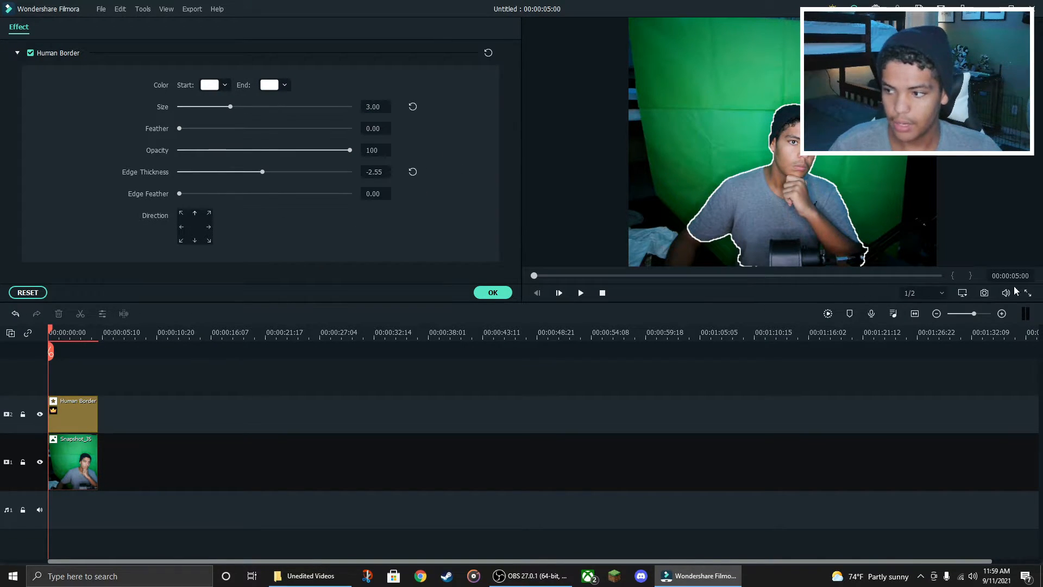
Show the preview full screen, capture a rectangular screen snip of the outlined portrait, and return to the editor.
click(1027, 293)
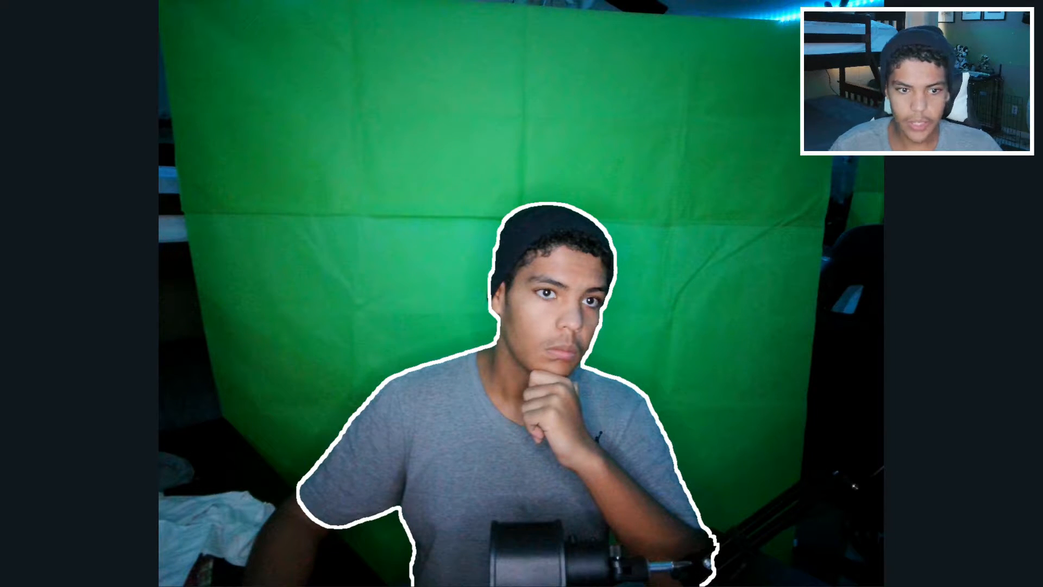
key(super+shift+s)
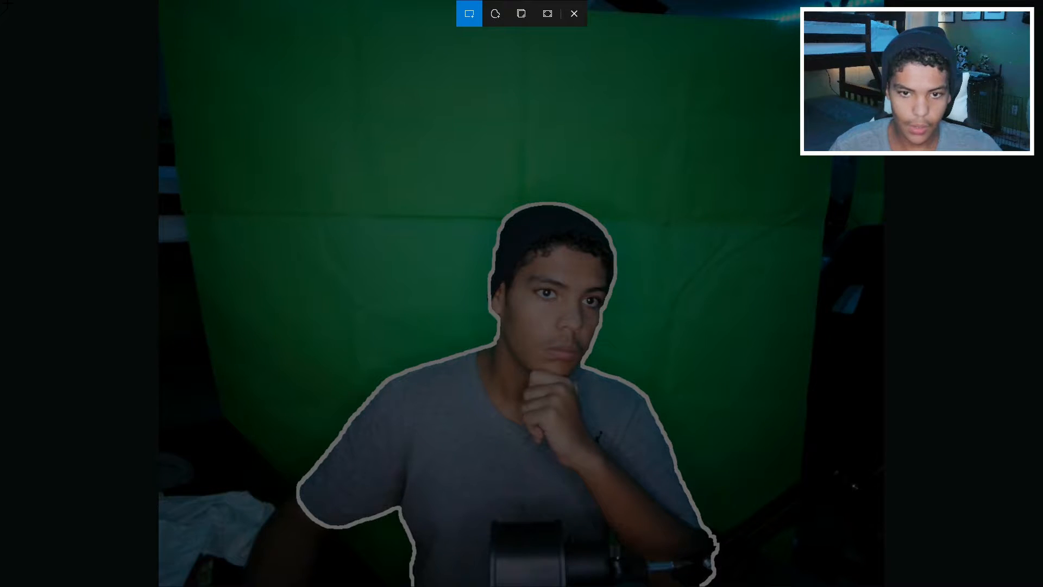
mouse_move(187, 0)
mouse_down()
mouse_move(226, 58)
mouse_move(817, 586)
mouse_move(852, 586)
mouse_up()
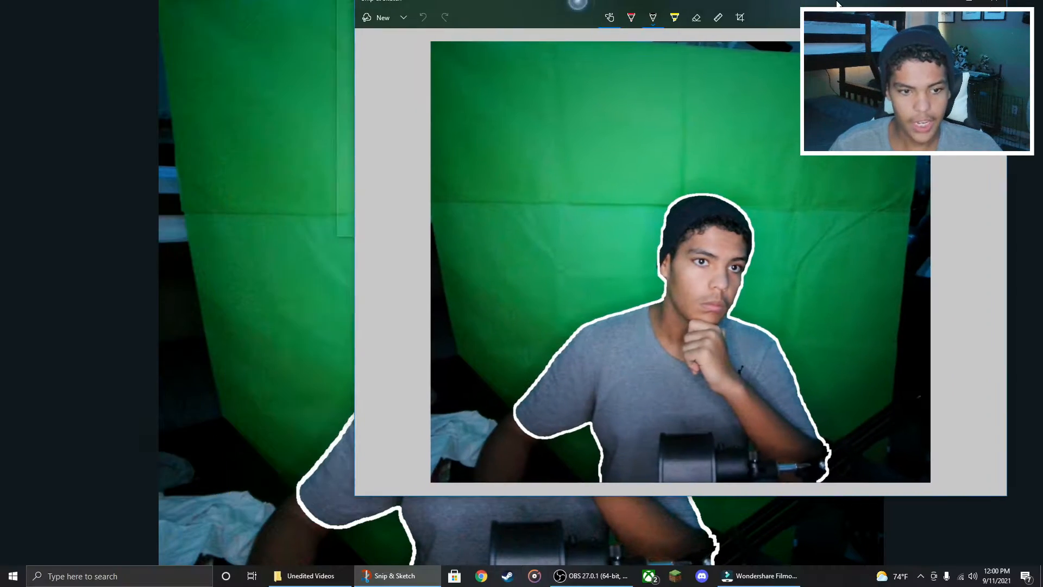
mouse_move(836, 14)
mouse_down()
mouse_move(797, 35)
mouse_move(687, 43)
mouse_move(778, 21)
mouse_move(758, 34)
mouse_move(621, 59)
mouse_up()
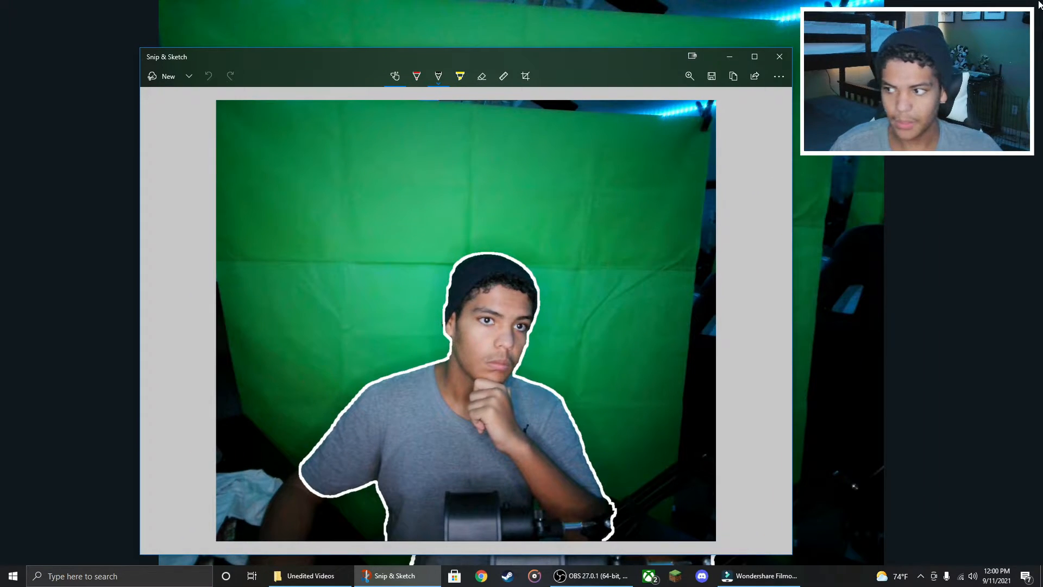
click(729, 56)
click(1028, 579)
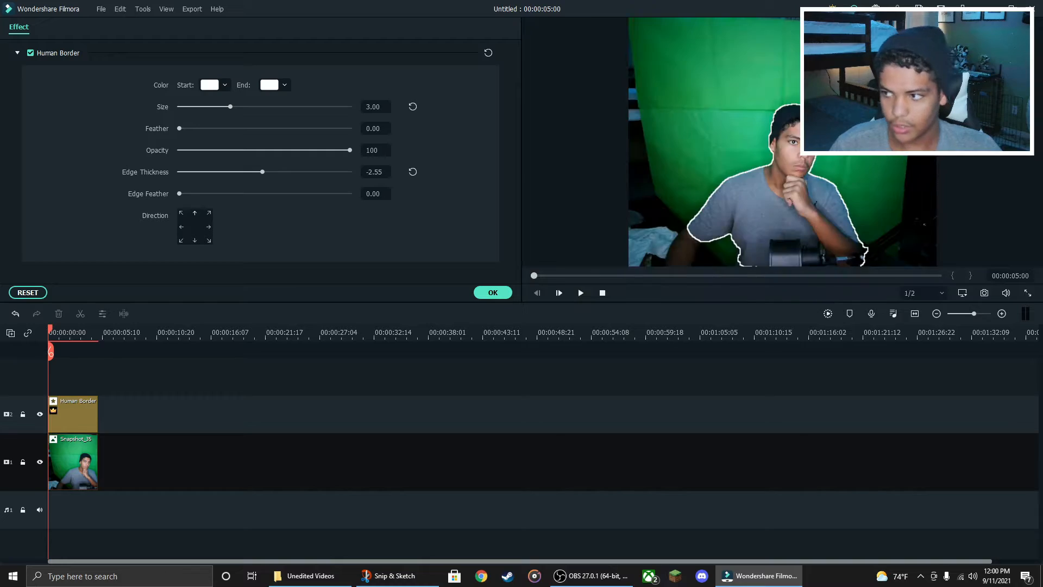
Minimize the video editor, open Paint 3D from the desktop, and start a new project.
click(990, 8)
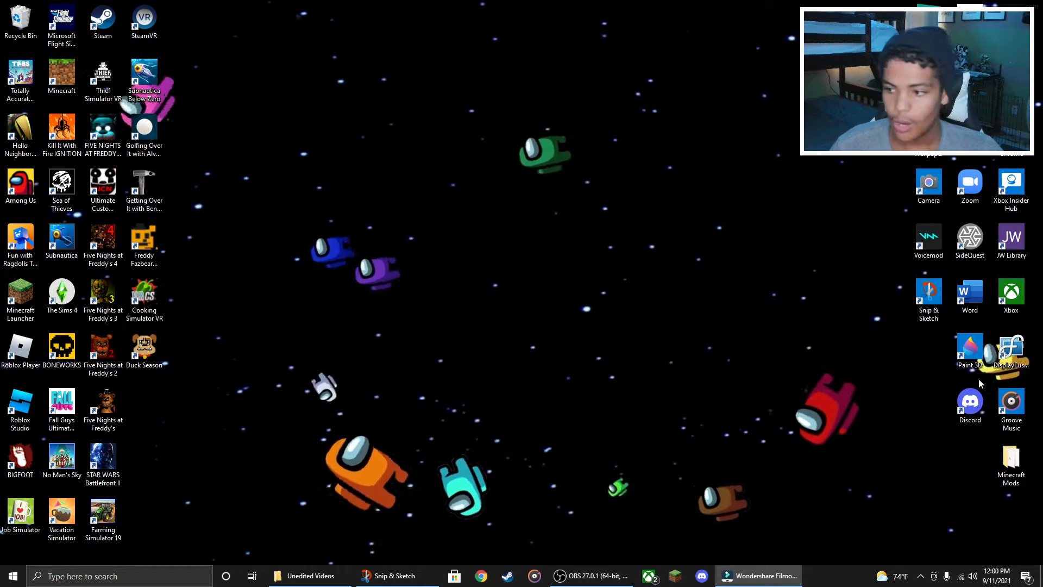
double_click(978, 358)
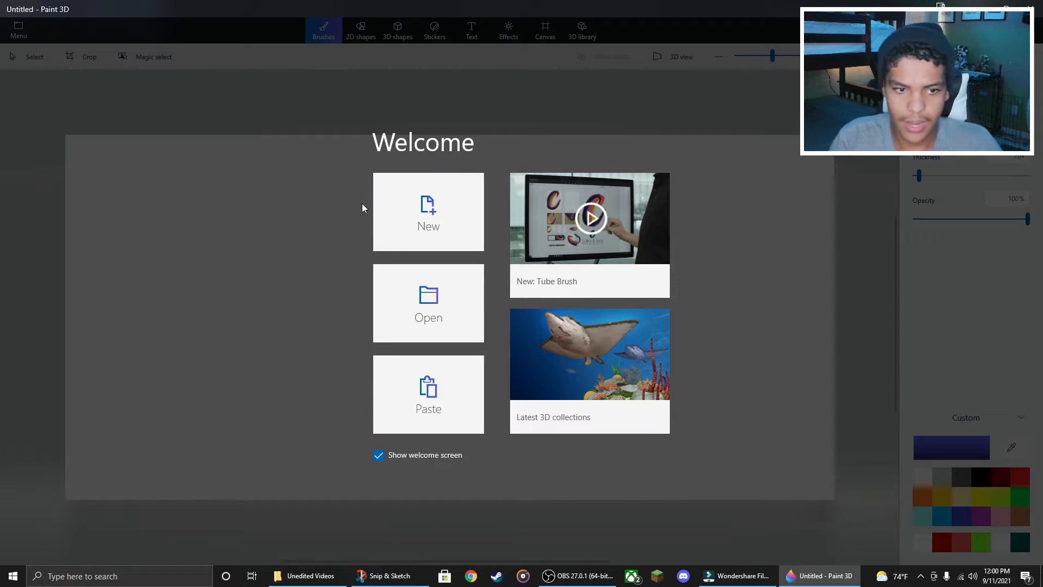
click(406, 220)
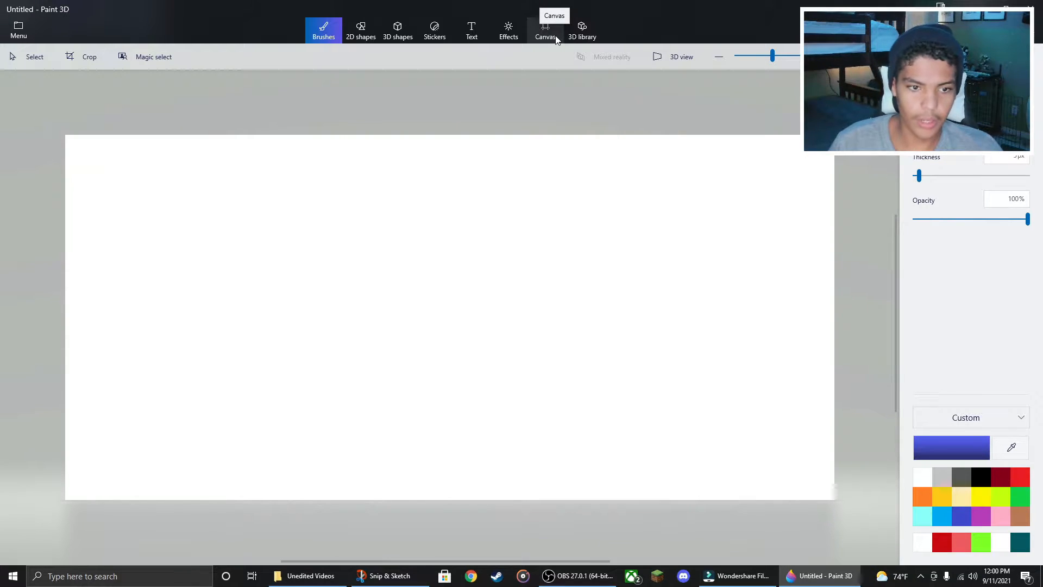
Resize the blank canvas to 1280 px wide and 720 px high.
click(556, 39)
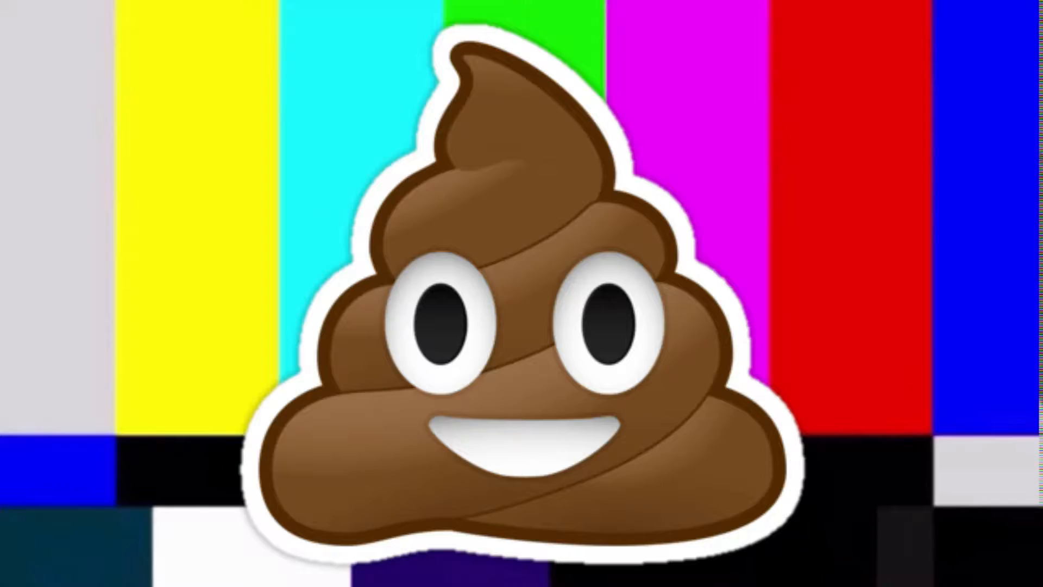
click(945, 200)
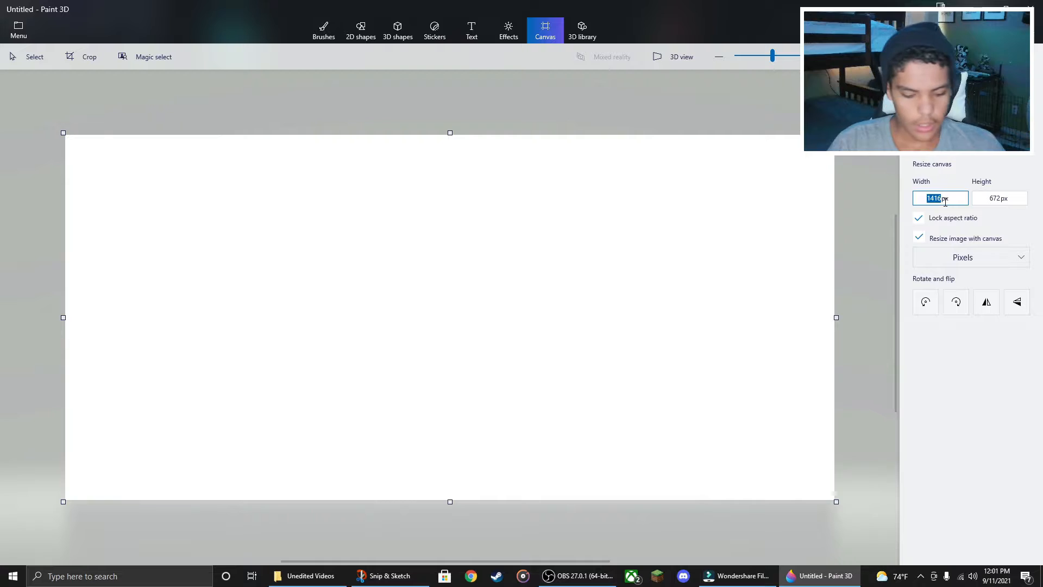
text(1280)
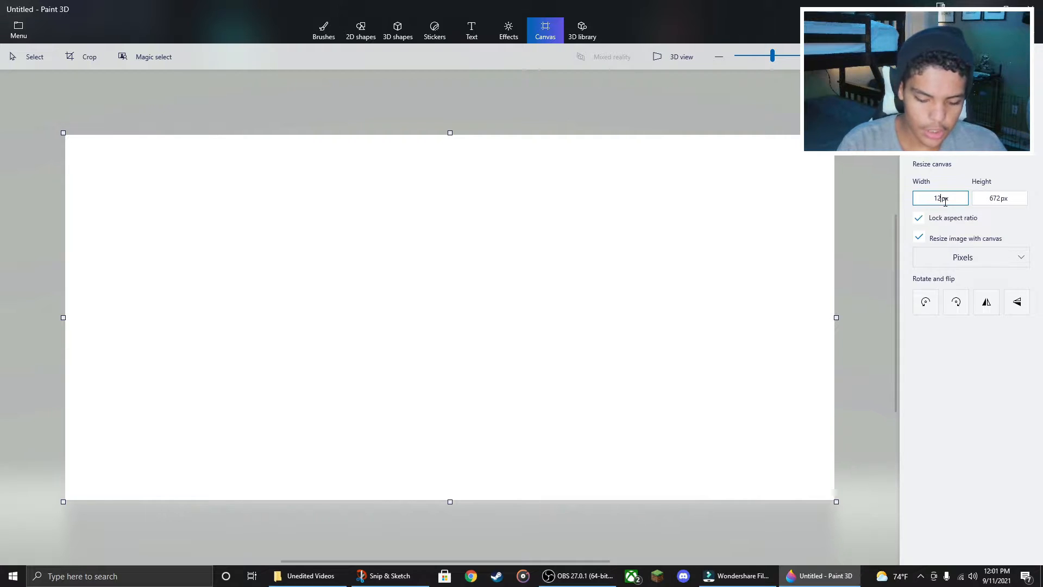
click(1008, 199)
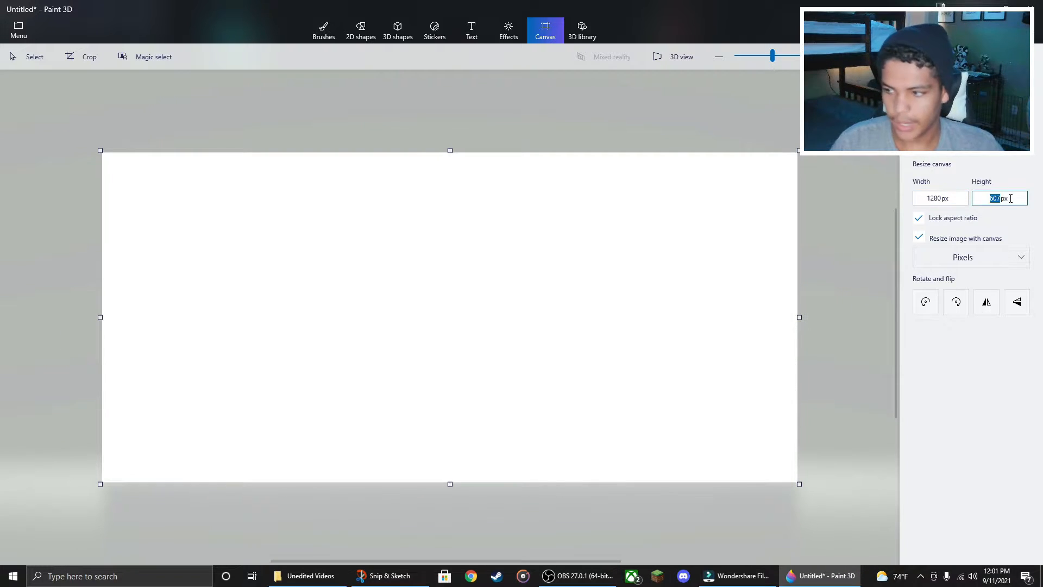
text(720)
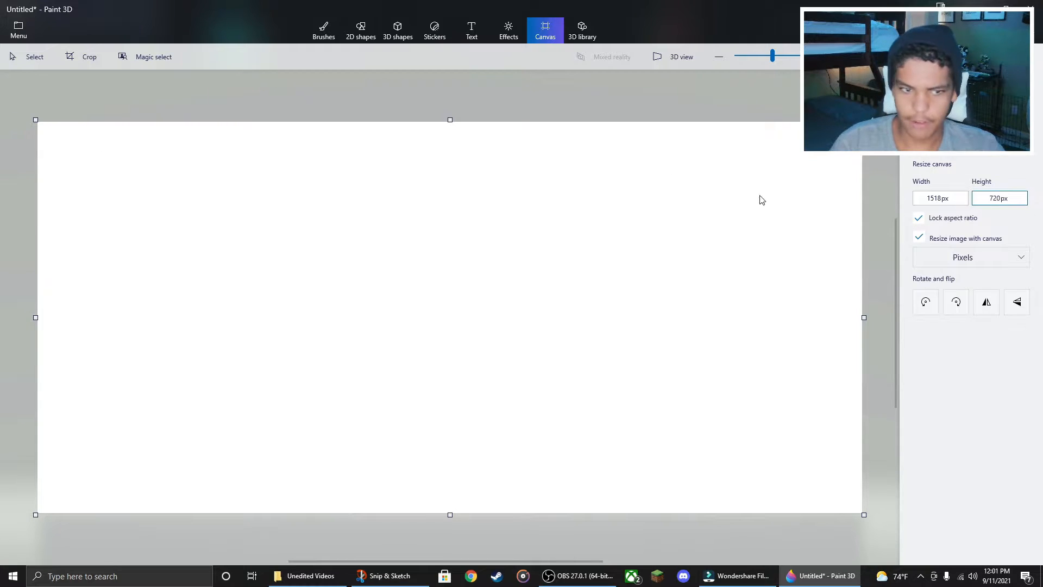
drag(866, 315, 805, 337)
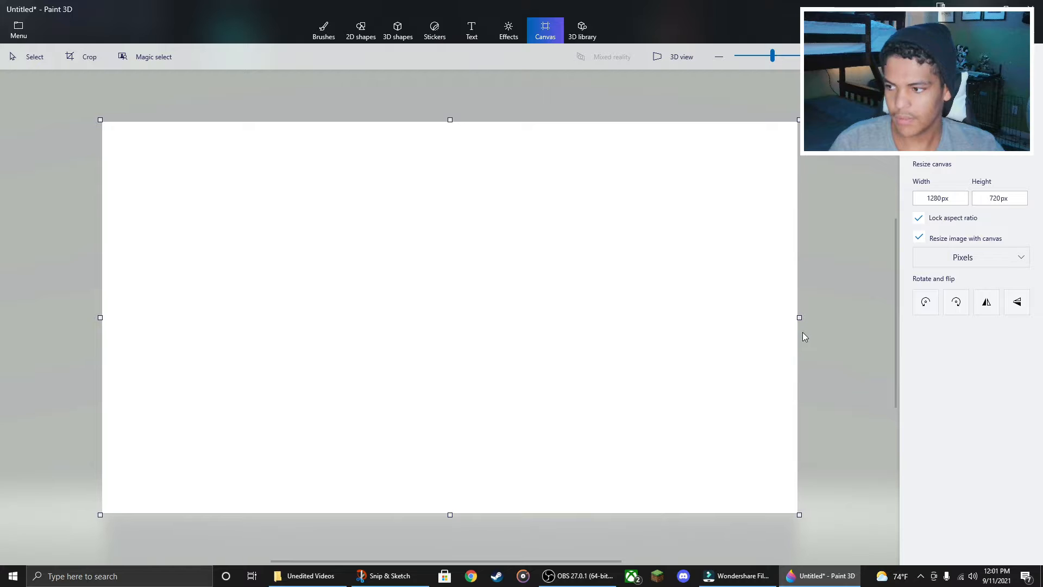
Copy the YouTube channel page screenshot from its Snip & Sketch window and minimize the snip windows covering the canvas.
click(324, 29)
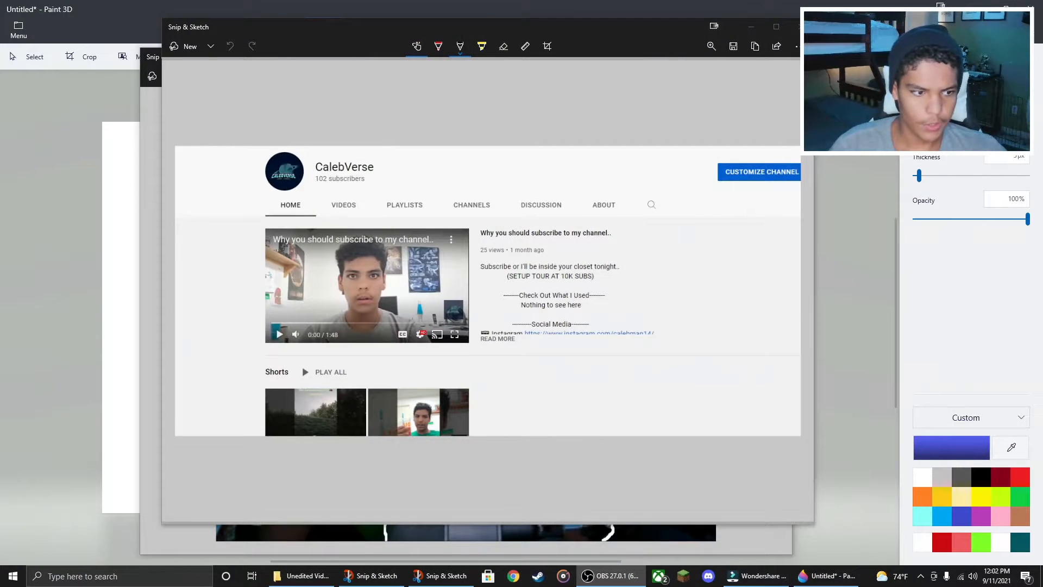
mouse_move(618, 30)
mouse_down()
mouse_move(262, 26)
mouse_move(211, 53)
mouse_move(0, 57)
mouse_up()
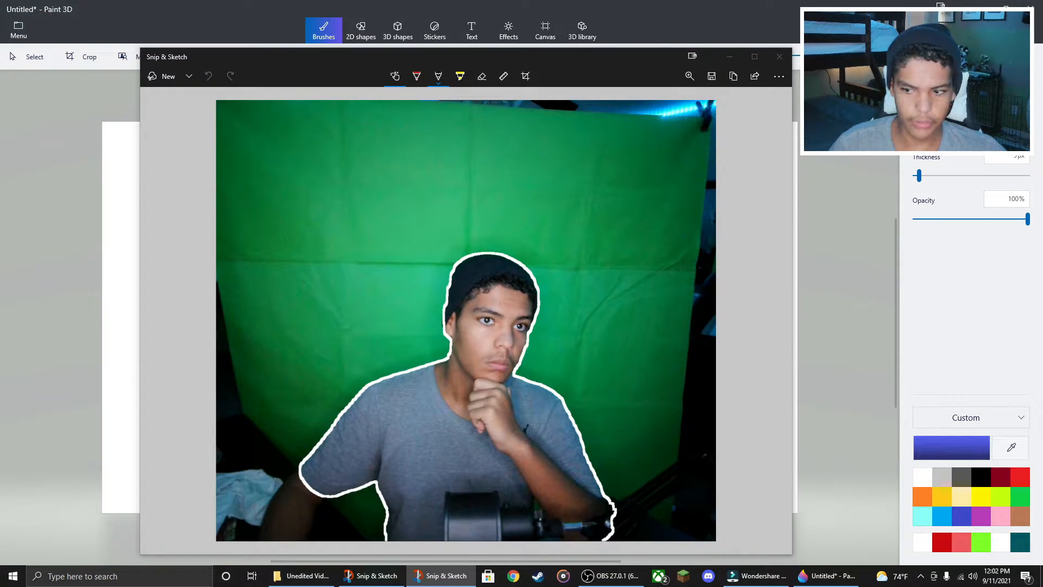
click(730, 57)
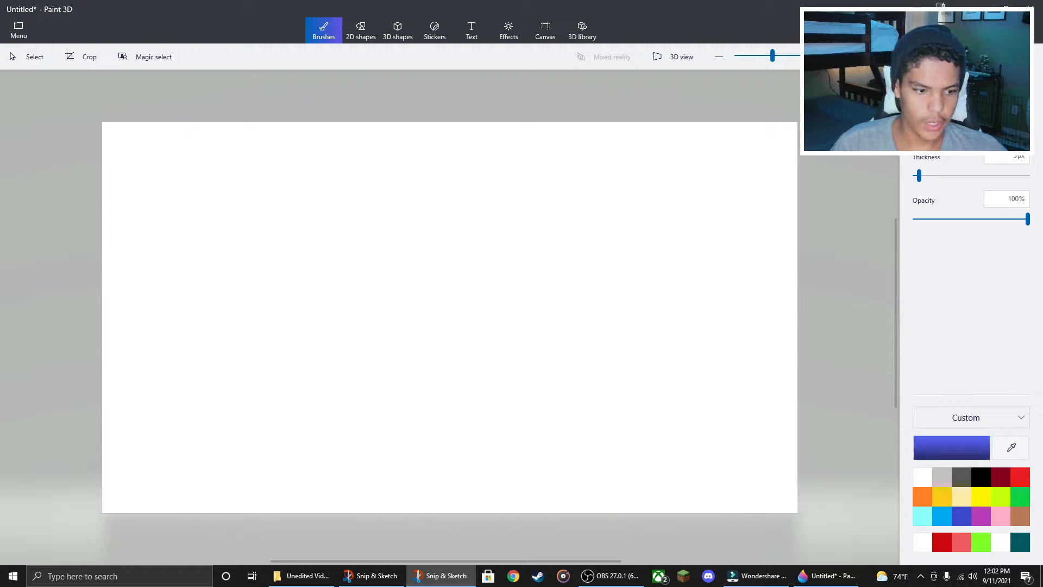
drag(0, 61, 604, 57)
click(692, 79)
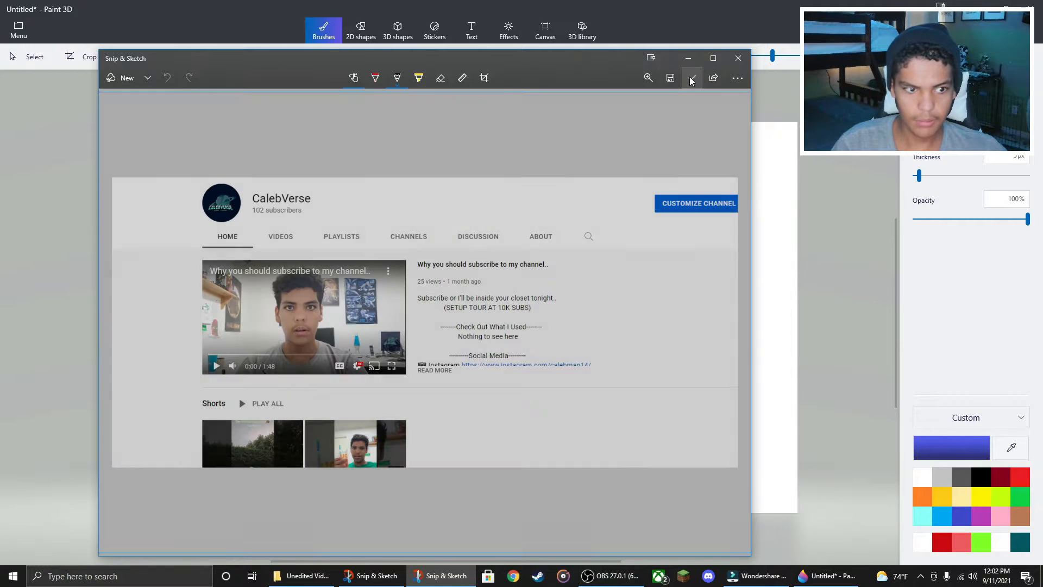
click(689, 58)
Paste the copied channel page screenshot onto the Paint 3D canvas and try converting it to a 3D object.
right_click(439, 268)
click(465, 339)
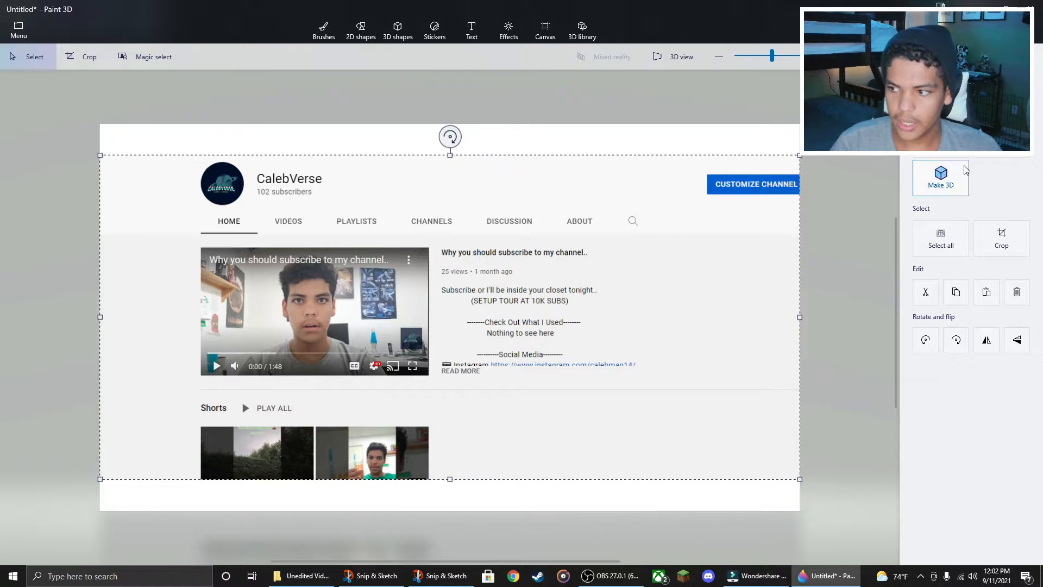
click(941, 176)
key(ctrl+z)
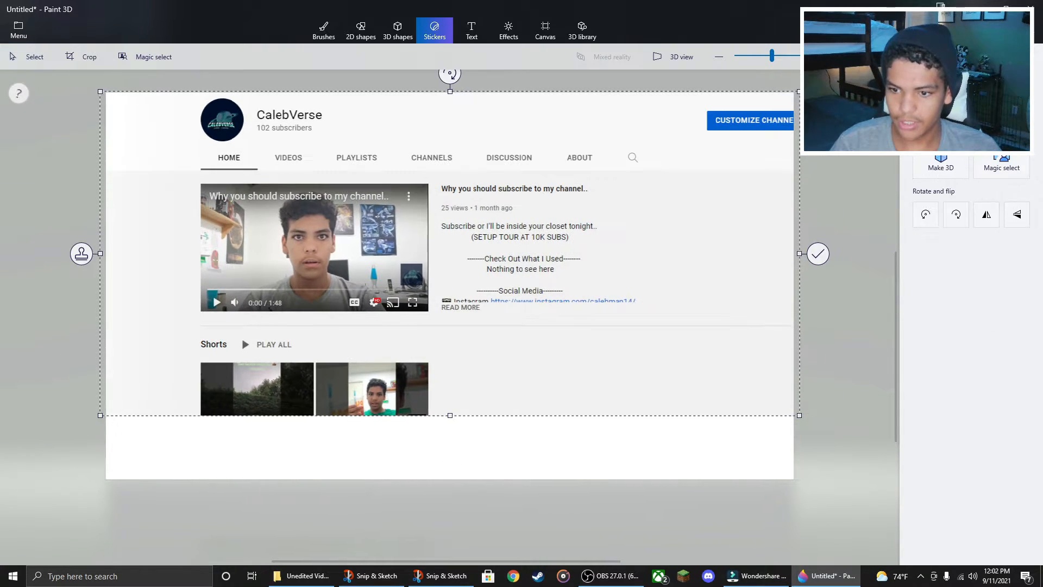
Enlarge the pasted channel page screenshot, rotate it about 4° clockwise with its video preview in the canvas's right half, and apply it.
scroll(434, 268, down, 2)
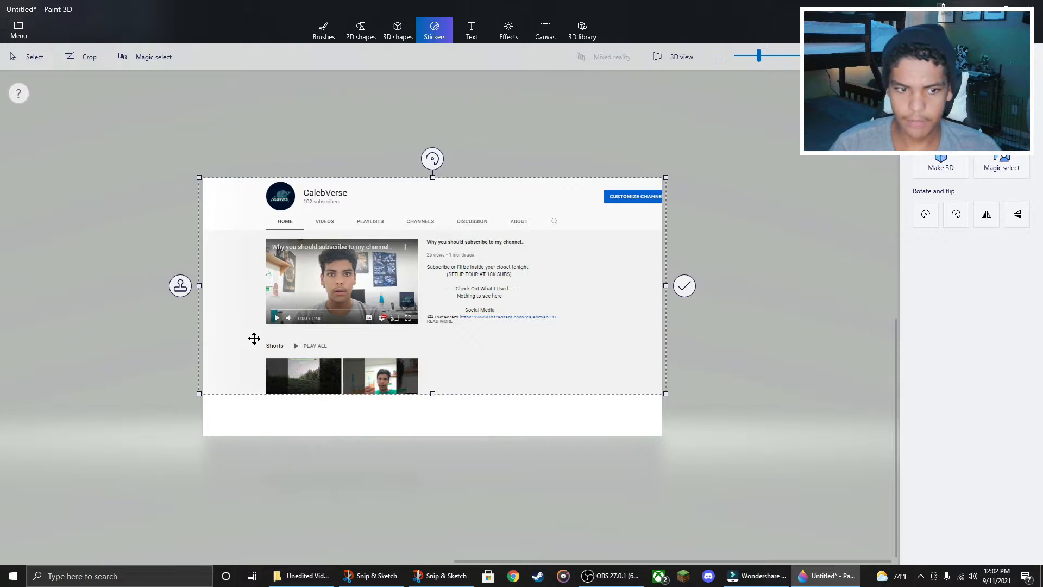
drag(200, 393, 24, 488)
drag(188, 374, 380, 371)
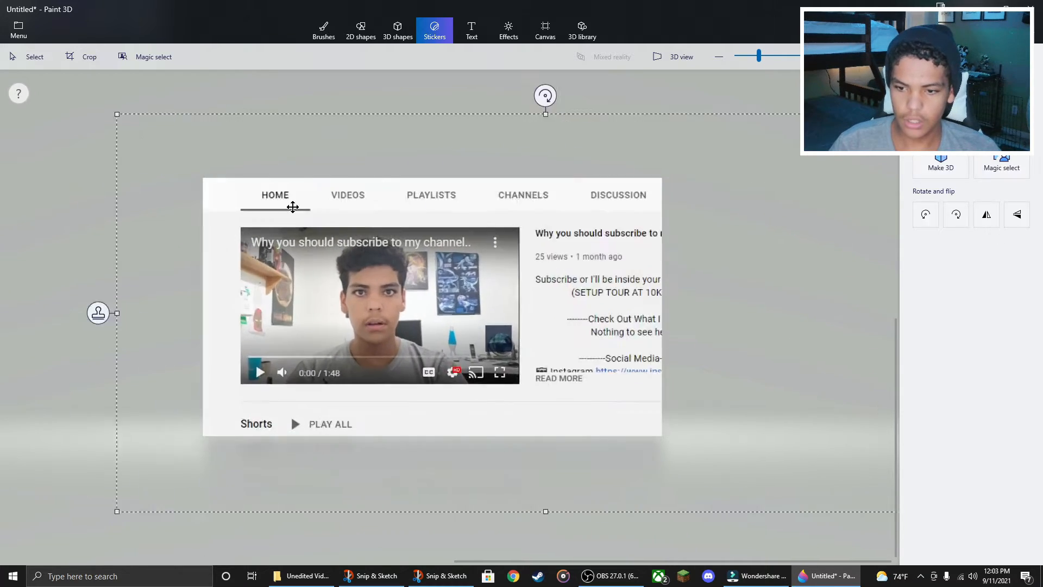
key(ctrl+z)
drag(644, 121, 652, 326)
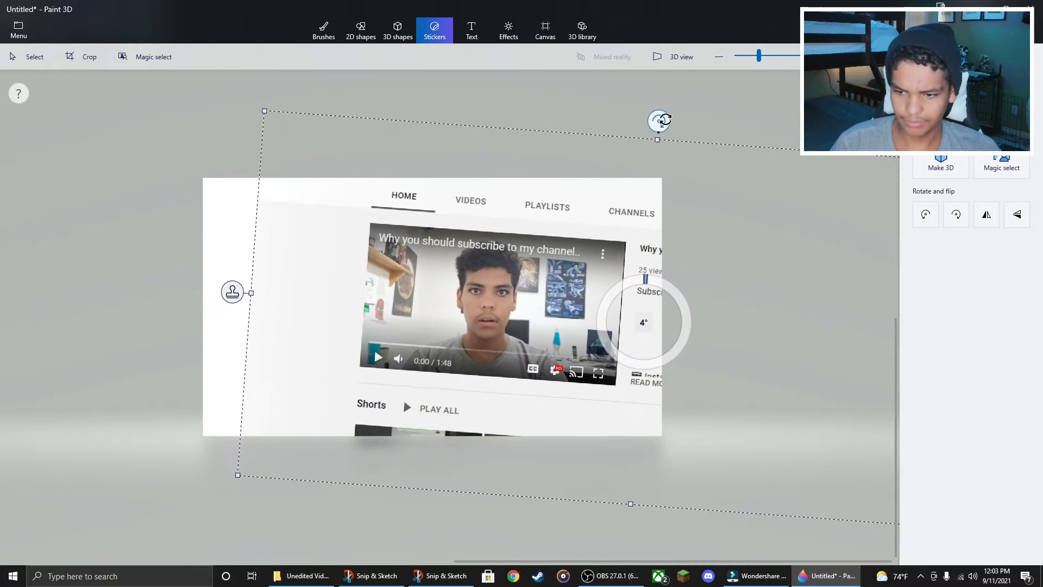
click(177, 212)
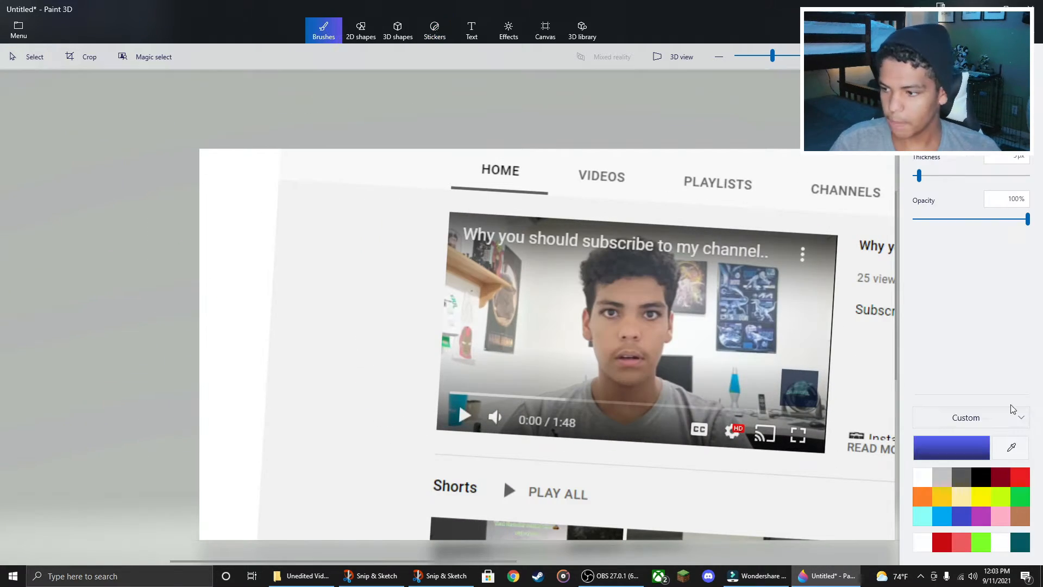
Sample the page's light grey and fill the white strip on the canvas's left side with it.
click(1012, 448)
click(348, 304)
click(238, 268)
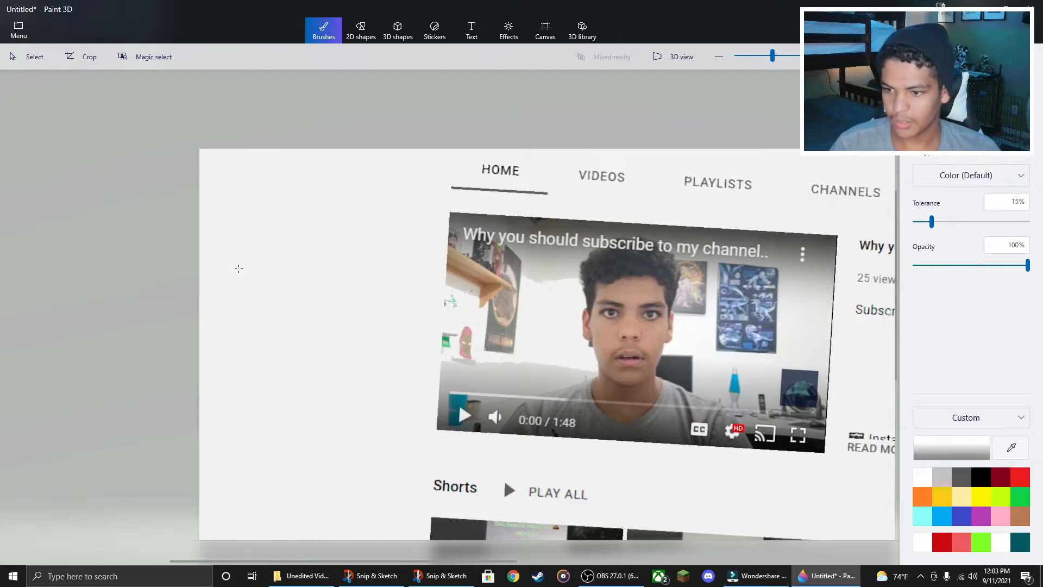
Draw a rectangle with a 10 px black outline over the video preview and tilt it to match the screenshot.
scroll(304, 261, down, 3)
click(33, 61)
scroll(506, 336, up, 1)
click(358, 28)
drag(332, 222, 734, 420)
drag(734, 321, 685, 321)
click(924, 115)
drag(508, 202, 520, 204)
drag(683, 337, 634, 333)
click(978, 115)
drag(484, 318, 515, 308)
drag(530, 188, 529, 186)
Fit the rectangle's edges to the tilted video preview, fill it solid black, and apply it to the canvas.
drag(371, 198, 385, 203)
drag(532, 194, 531, 195)
drag(668, 319, 679, 321)
drag(522, 407, 524, 388)
drag(382, 292, 384, 293)
drag(535, 213, 534, 220)
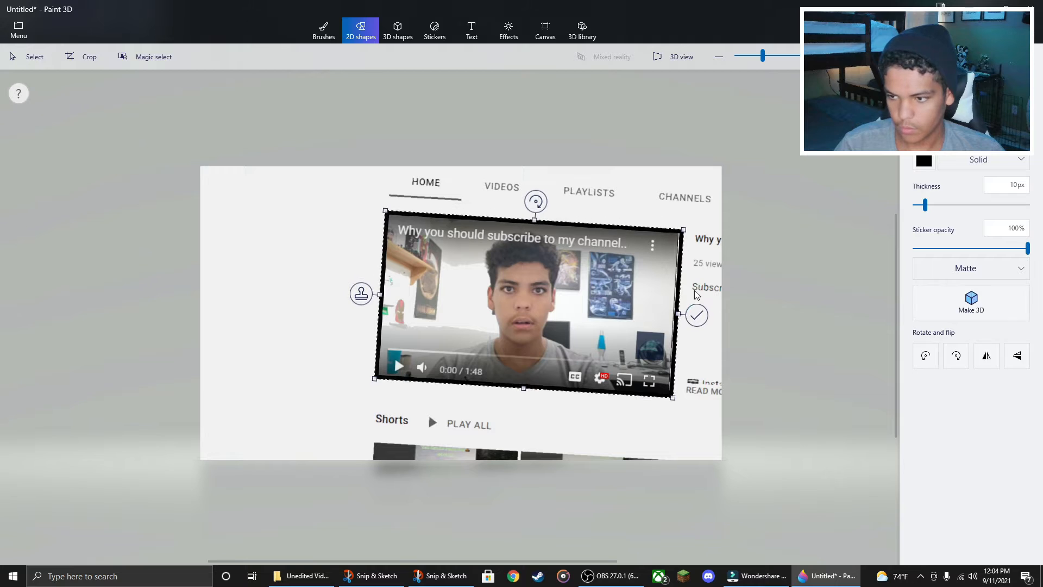
drag(679, 314, 677, 314)
click(978, 115)
click(695, 314)
Add a white 3D text "?", place it tilted on the left part of the black rectangle, and copy it.
click(398, 31)
click(472, 31)
click(1024, 176)
click(924, 217)
drag(722, 181, 820, 247)
text(?)
click(786, 341)
drag(734, 206, 530, 292)
drag(506, 331, 440, 288)
click(956, 257)
Add another white "?" text object beside the canvas's upper-right corner.
click(472, 31)
drag(722, 182, 820, 246)
text(?)
Paste two copies of the question mark, placing one in the middle and a larger, differently tilted one on the rectangle's right part.
click(986, 258)
drag(435, 277, 625, 300)
mouse_move(616, 227)
mouse_down()
mouse_move(596, 230)
mouse_move(620, 225)
mouse_up()
click(987, 257)
click(633, 283)
drag(630, 278, 621, 282)
drag(437, 277, 537, 289)
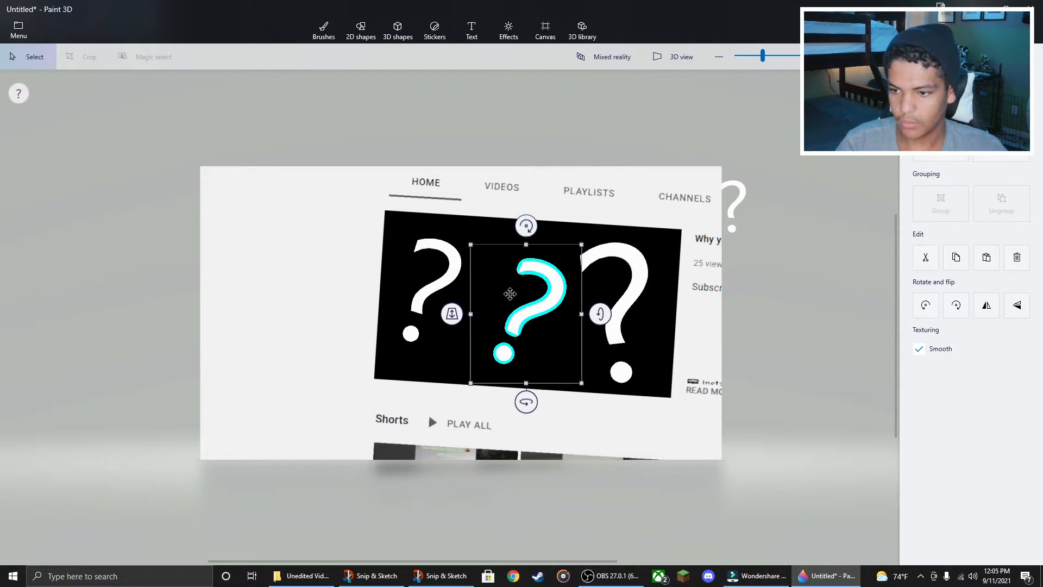
Brush light grey over the video description text and the Shorts heading, and remove the extra question mark beside the canvas.
click(472, 31)
scroll(443, 405, up, 5)
click(324, 31)
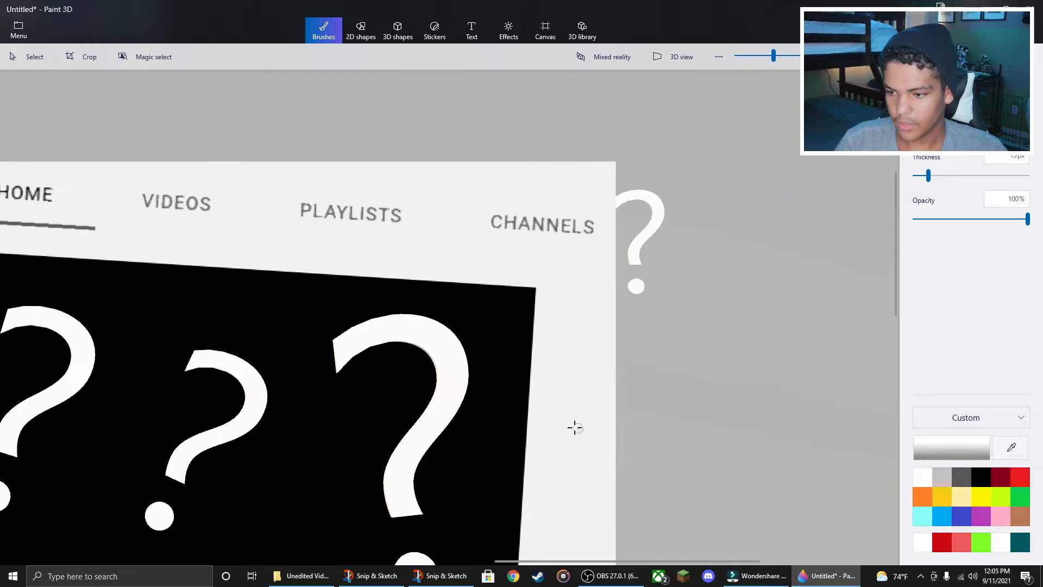
scroll(573, 426, down, 5)
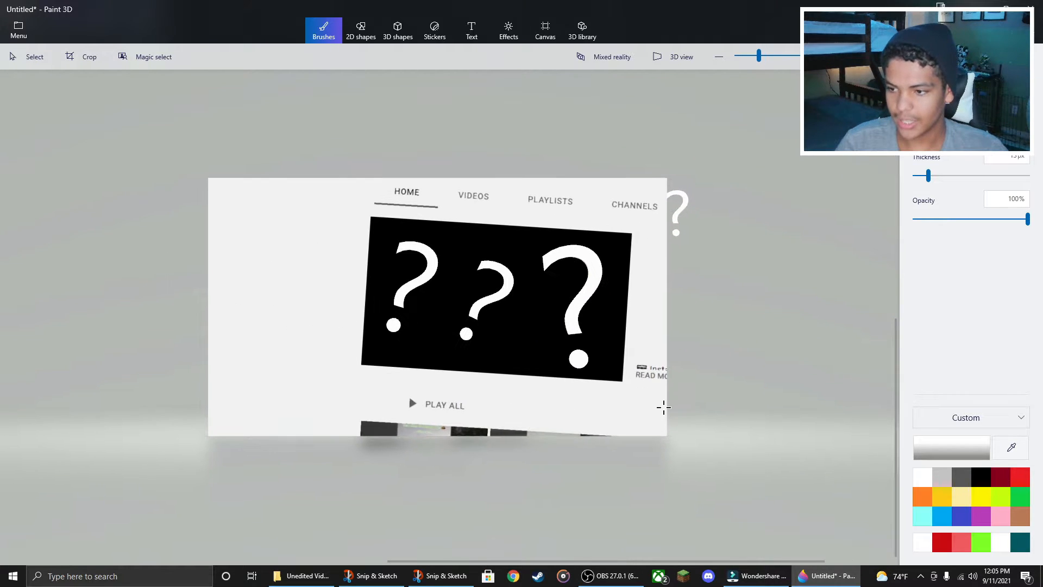
scroll(663, 402, up, 2)
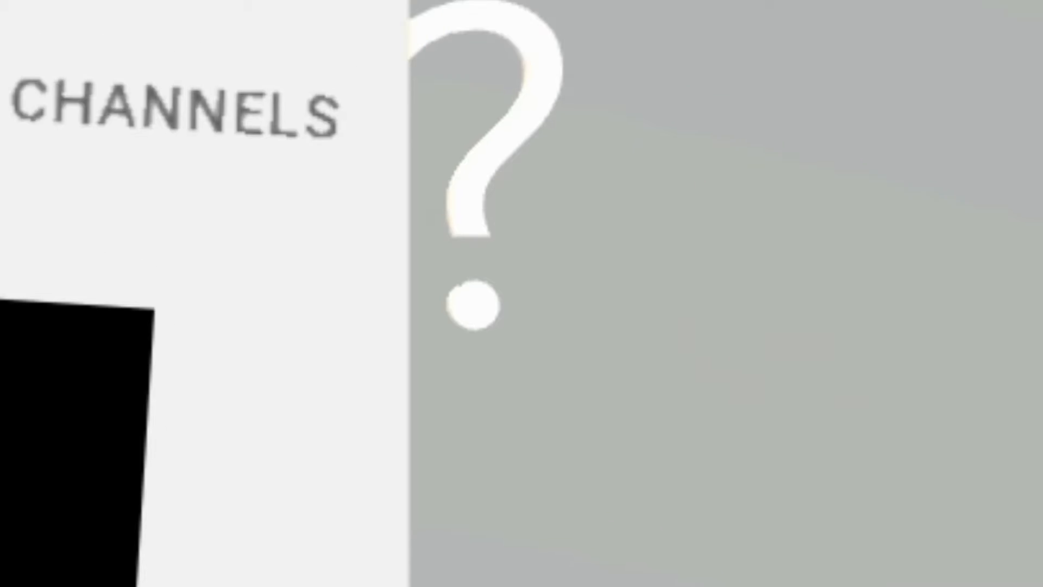
right_click(685, 128)
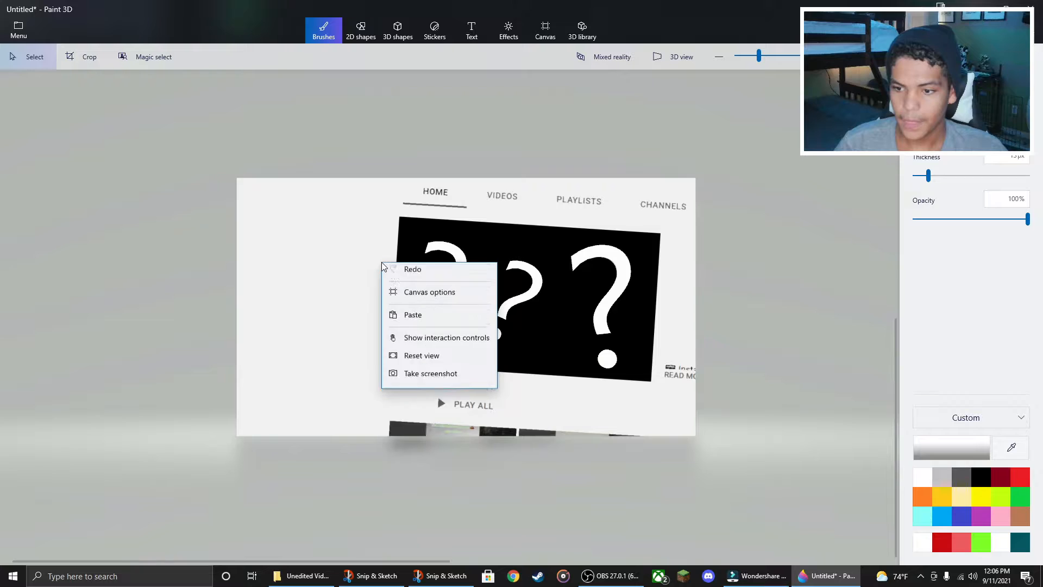
Paste the white-outlined portrait snapshot onto the canvas and convert it to a 3D object.
click(413, 337)
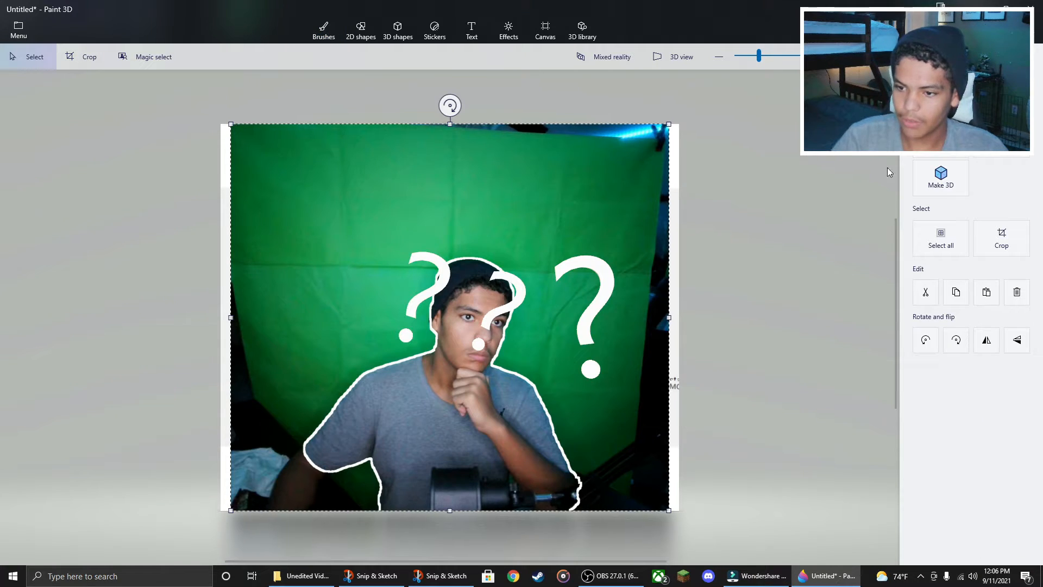
click(940, 173)
Start Magic select on the portrait snapshot, tighten the focus area around the outlined person, and generate the cutout.
click(145, 57)
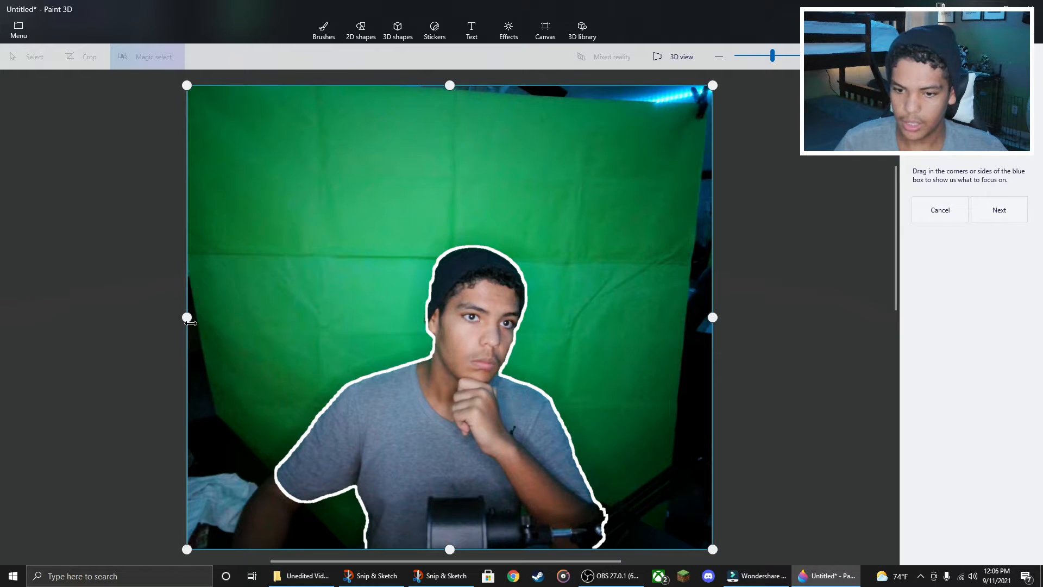
drag(190, 323, 220, 323)
drag(702, 315, 614, 379)
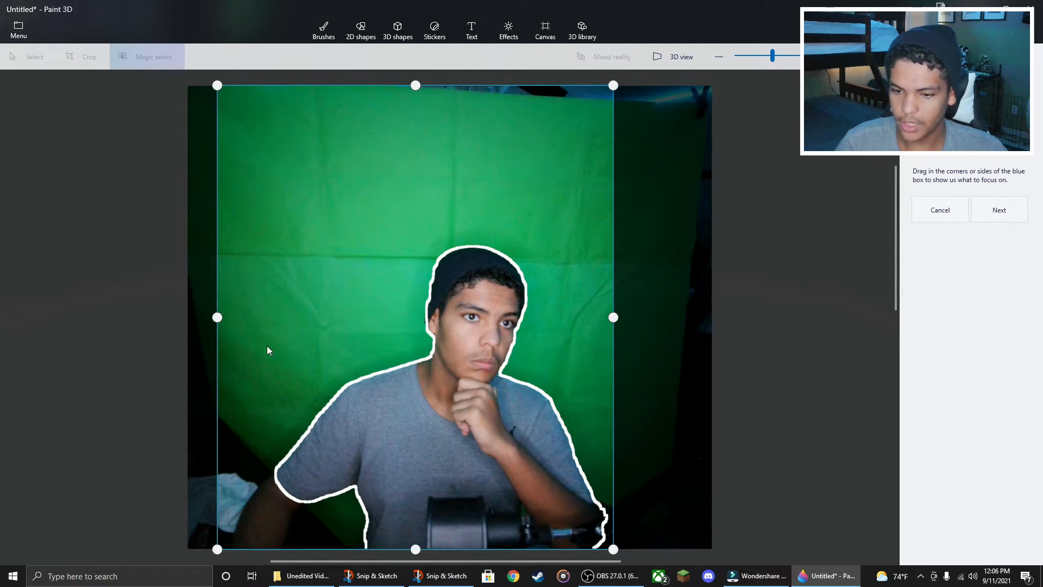
drag(215, 317, 270, 357)
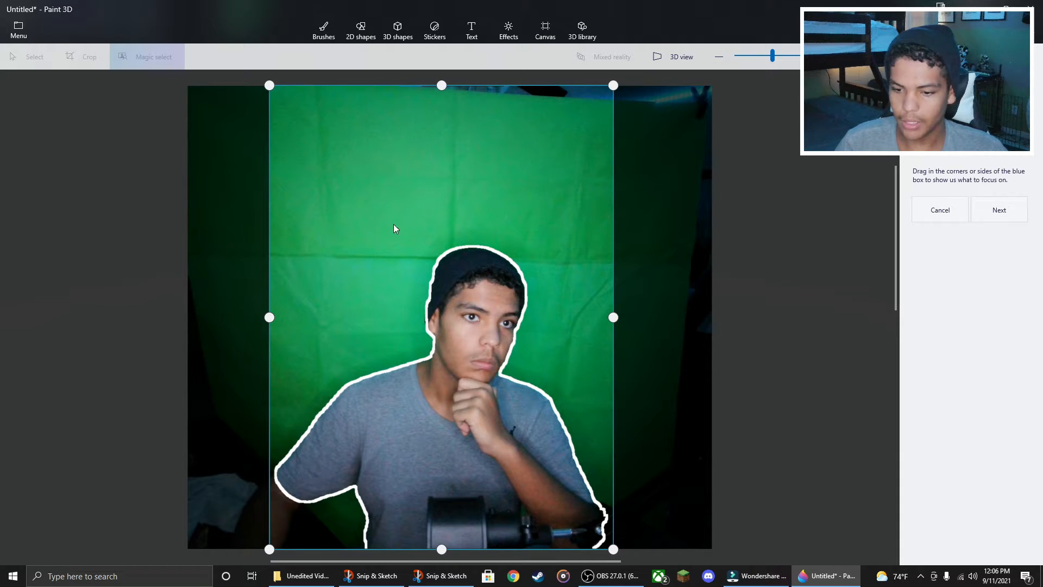
drag(451, 81, 563, 247)
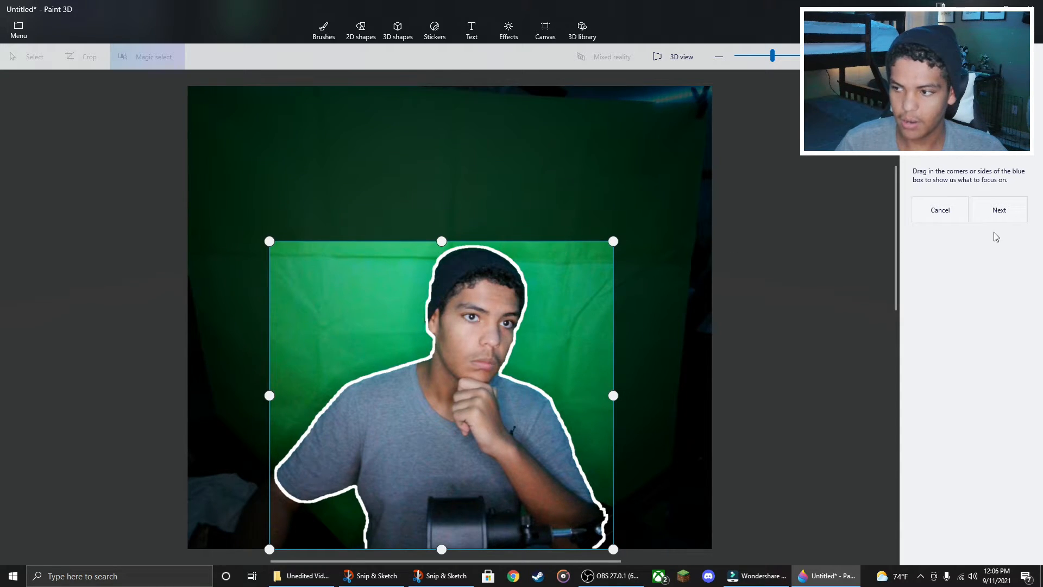
click(1005, 217)
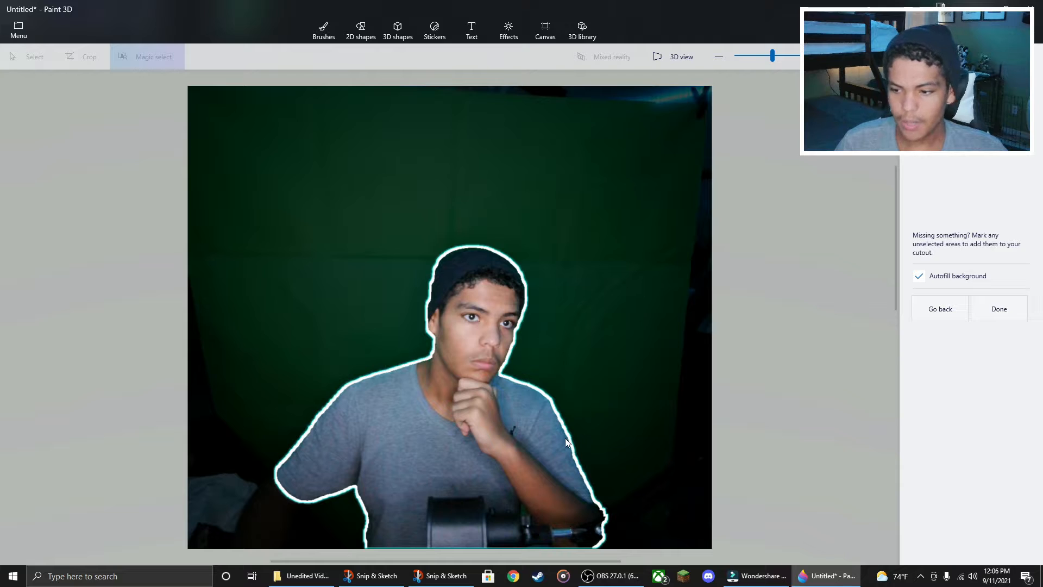
Check the cutout's edges, accept it with background autofill on, and delete the leftover green-screen background object.
scroll(543, 436, up, 1)
drag(638, 403, 671, 275)
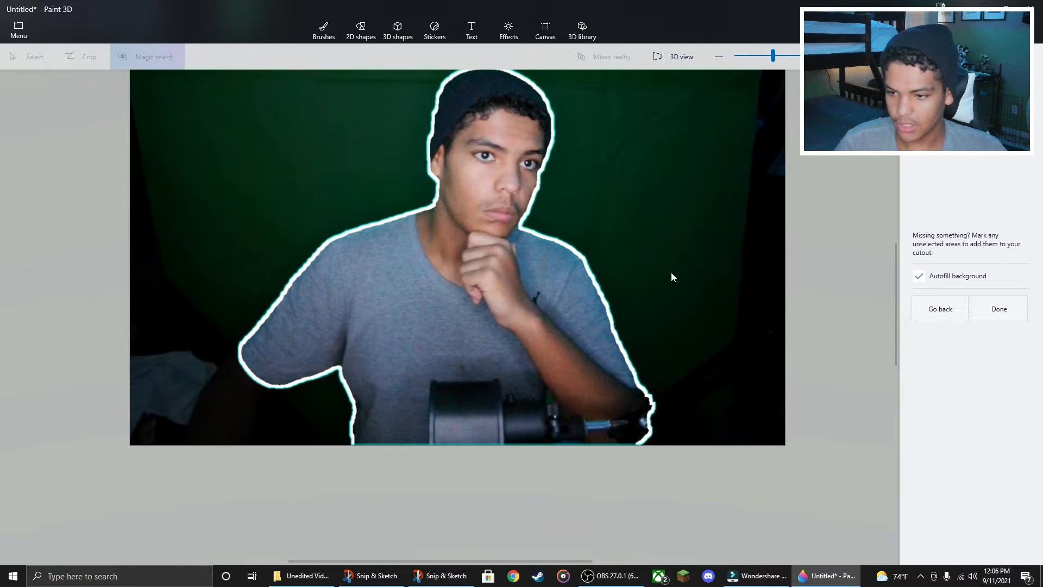
scroll(671, 272, up, 1)
scroll(762, 298, up, 1)
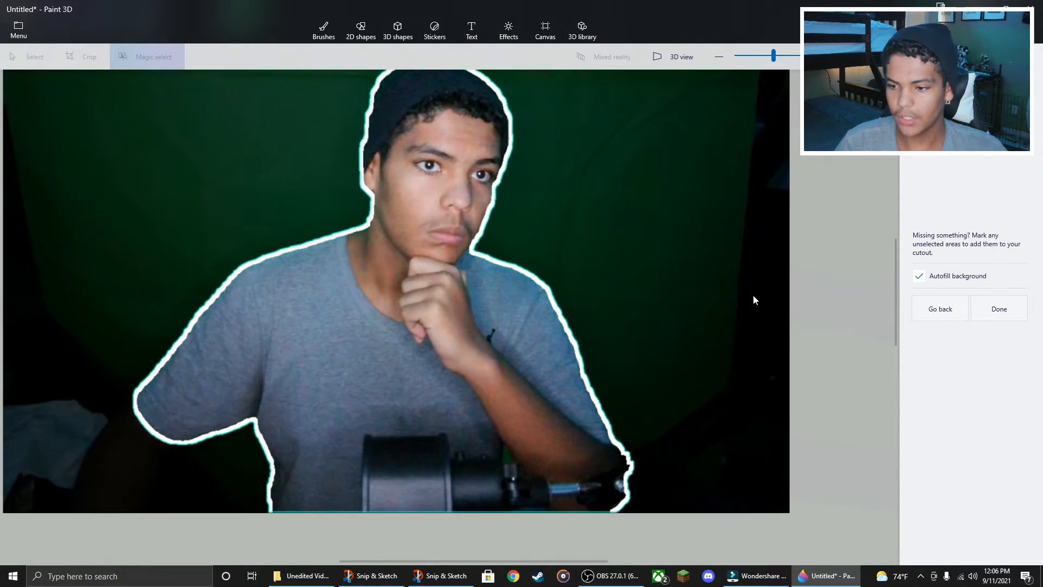
drag(755, 297, 754, 349)
click(1002, 309)
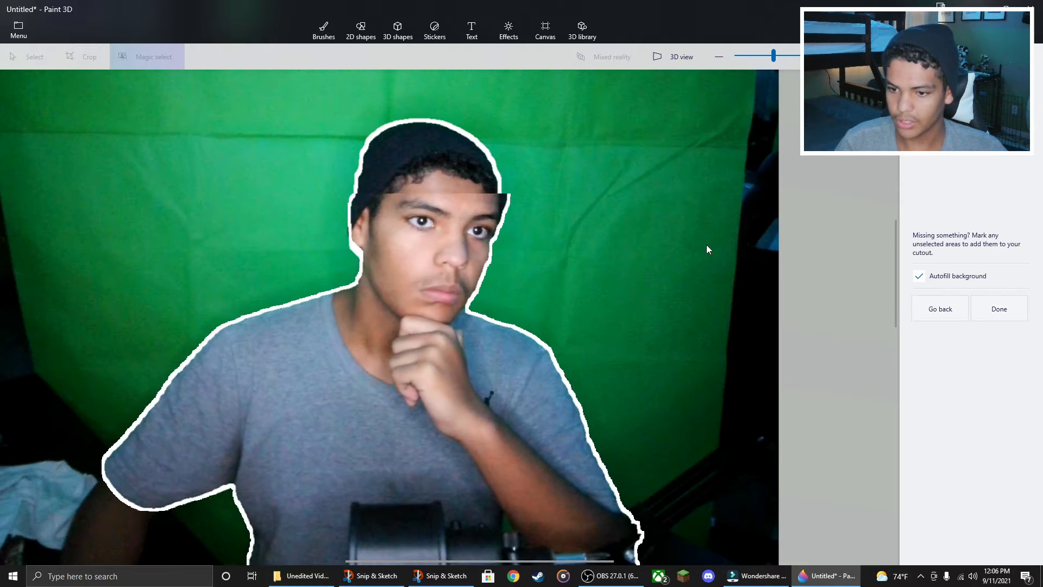
click(551, 264)
right_click(551, 265)
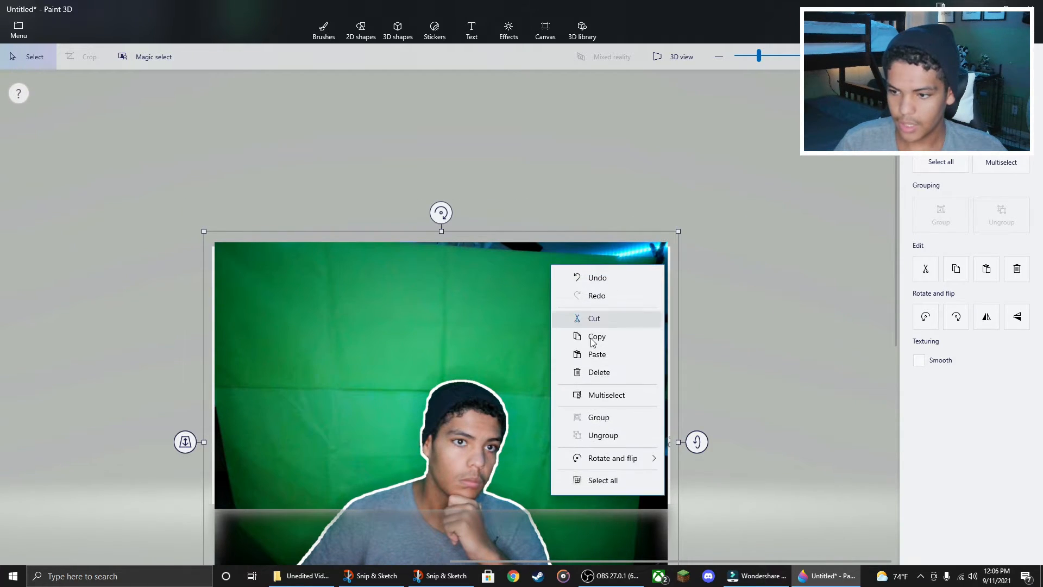
click(600, 374)
Move the portrait cutout to the canvas's left side, convert it to a sticker, and tilt and enlarge it.
click(468, 425)
drag(468, 424, 406, 337)
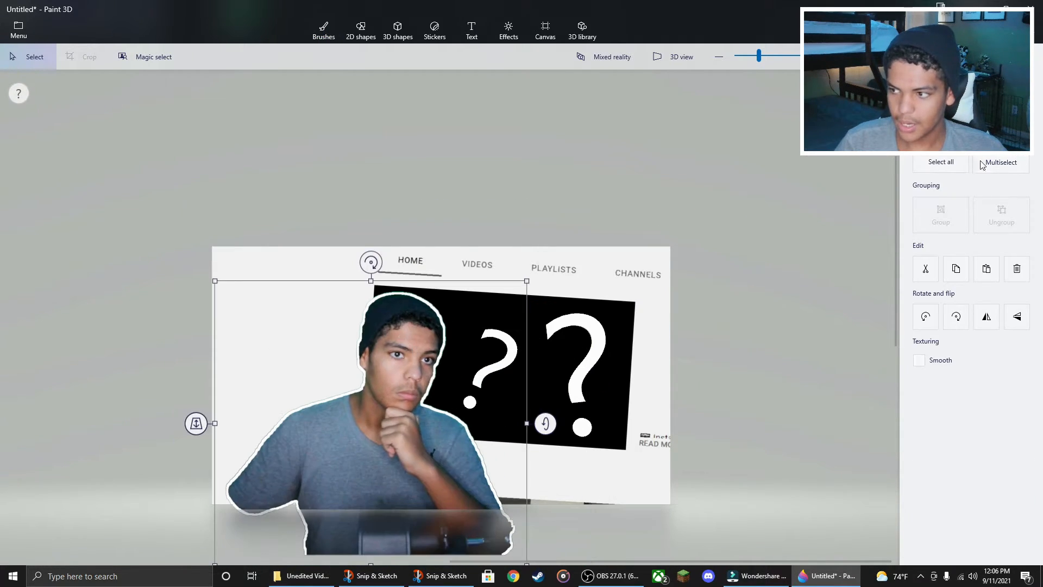
click(941, 109)
drag(370, 278, 395, 279)
drag(253, 276, 200, 211)
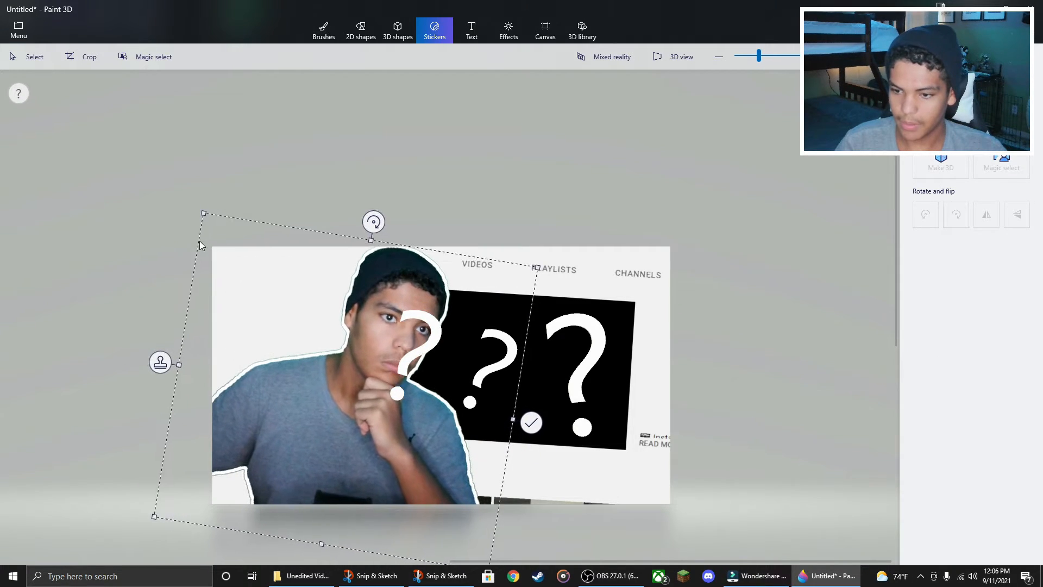
Reduce the portrait sticker's tilt, enlarge and position it in the lower-left corner beside the question marks, and apply it.
drag(362, 324, 296, 347)
drag(306, 241, 294, 240)
drag(316, 327, 304, 340)
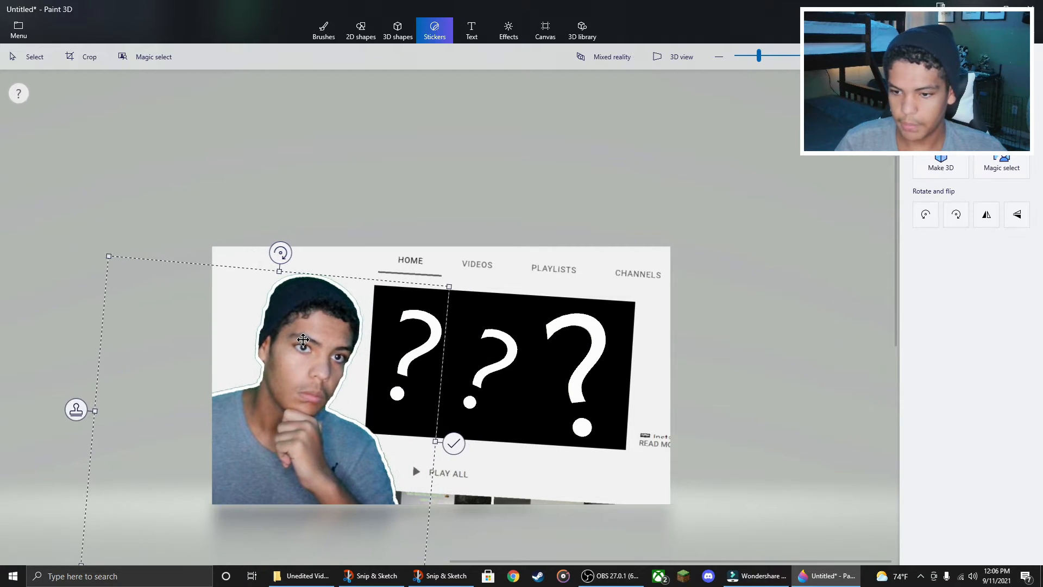
drag(451, 286, 483, 270)
drag(315, 342, 308, 351)
drag(356, 314, 360, 312)
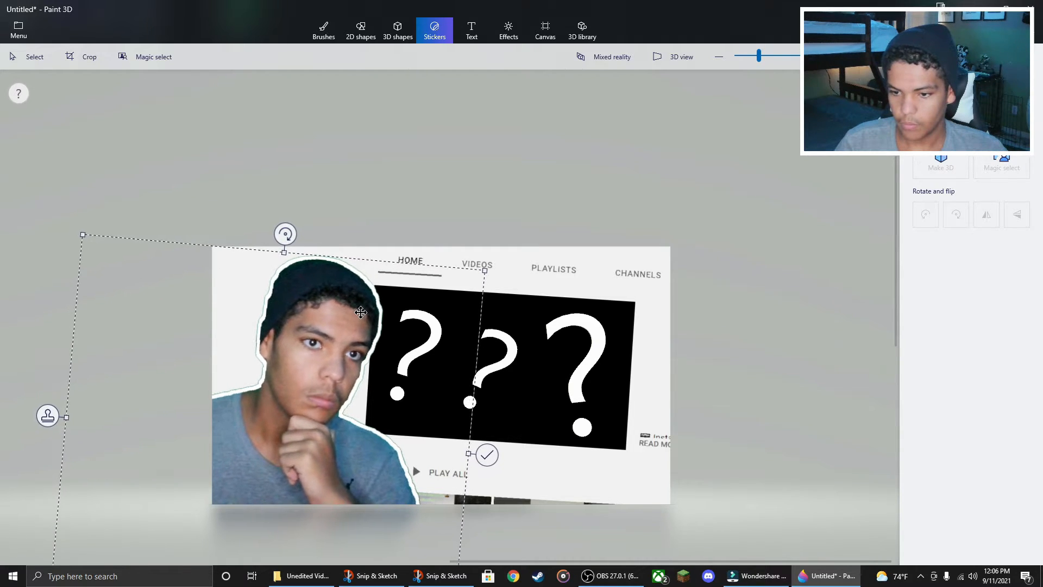
click(591, 170)
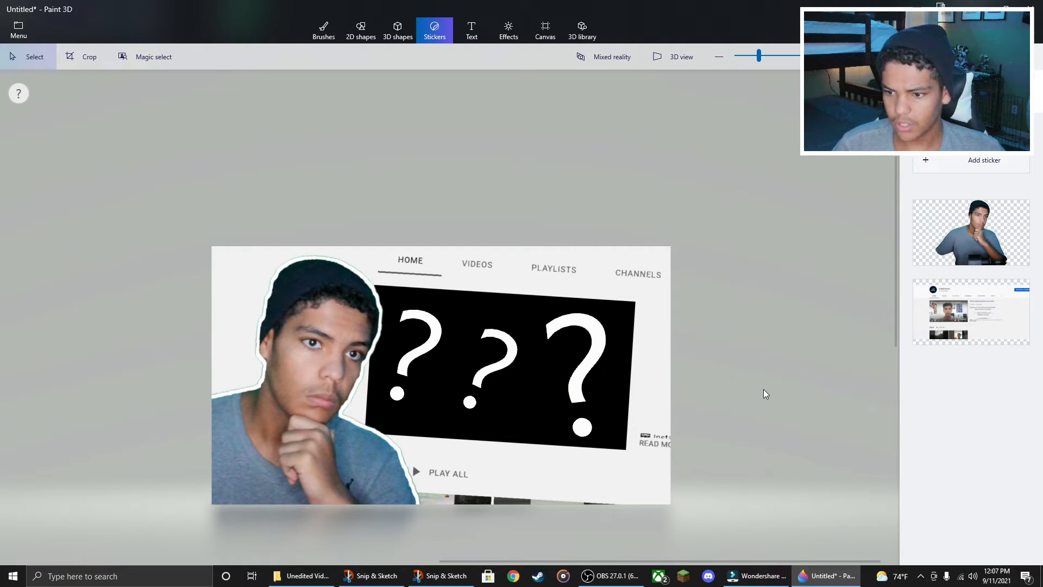
Save the canvas as a 2D PNG image named Thumbnail.png in the Thumbnails folder, replacing the existing file.
click(17, 30)
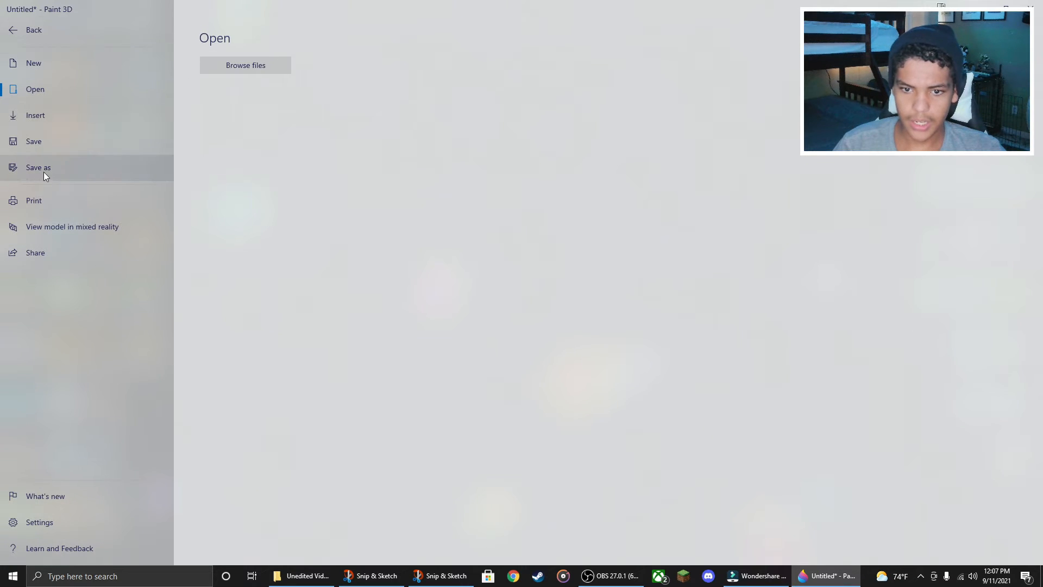
click(43, 173)
click(229, 99)
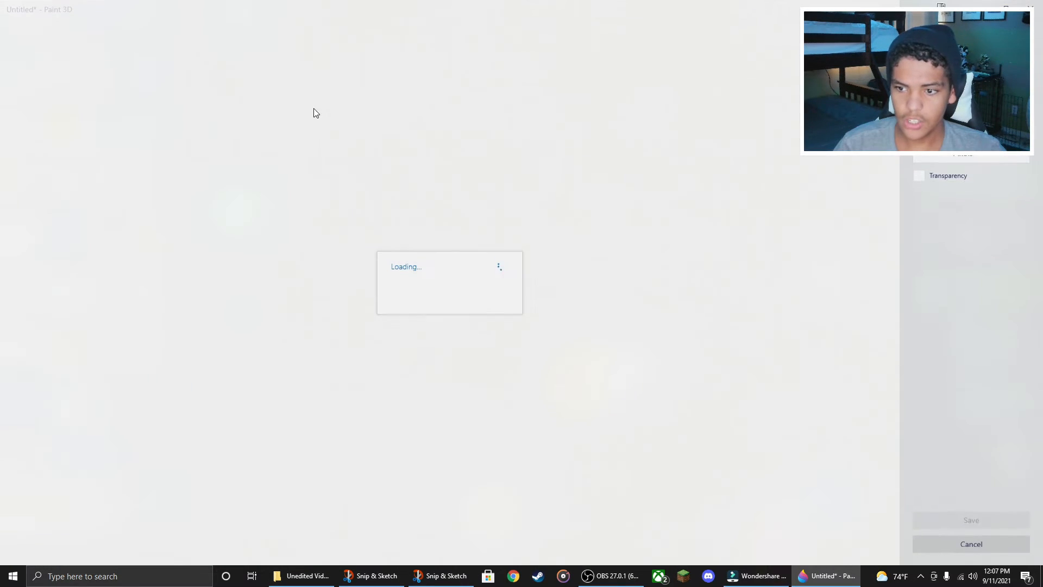
click(923, 519)
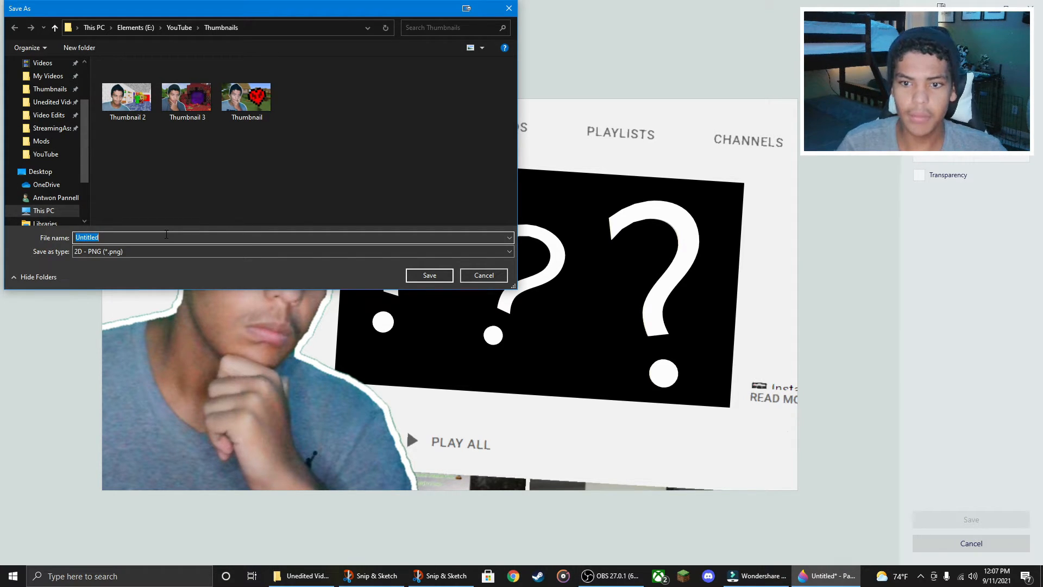
text(th)
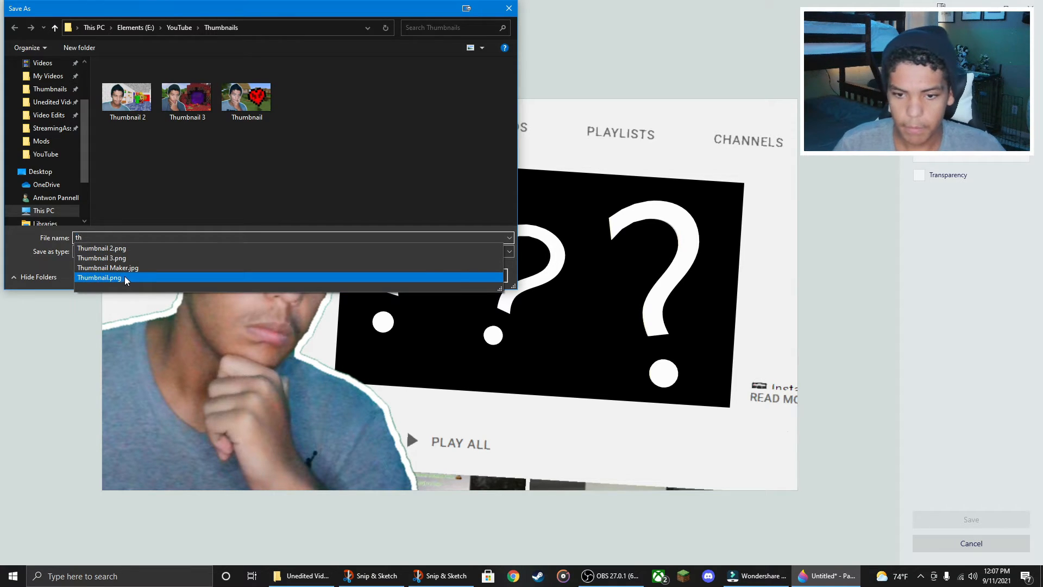
click(125, 277)
click(416, 281)
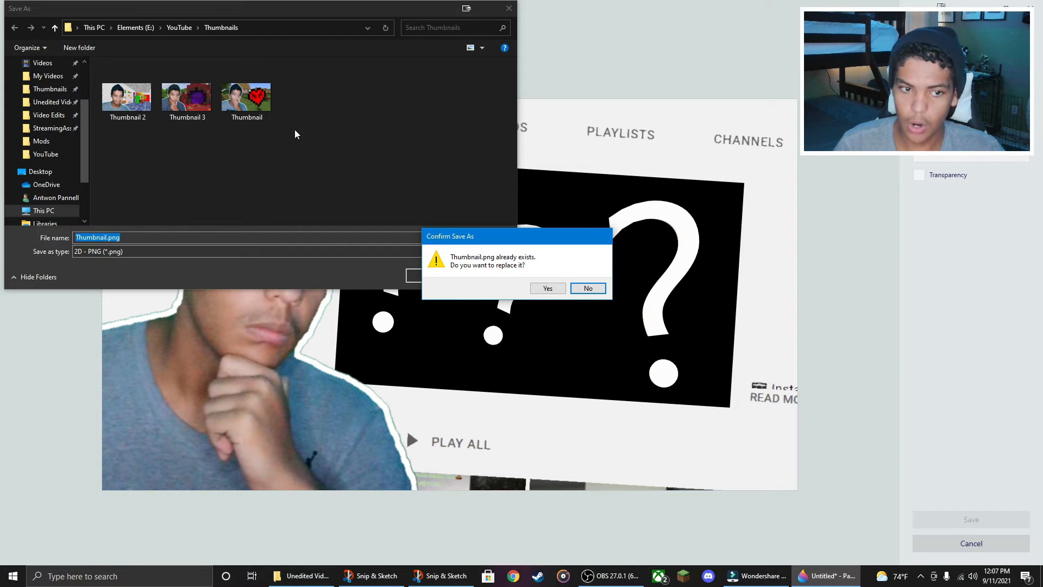
click(548, 287)
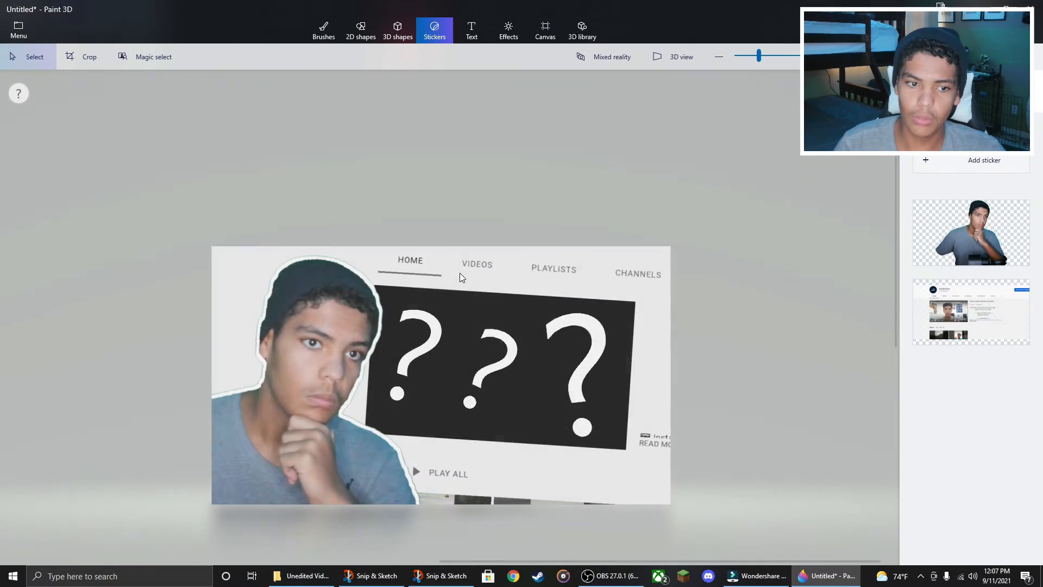